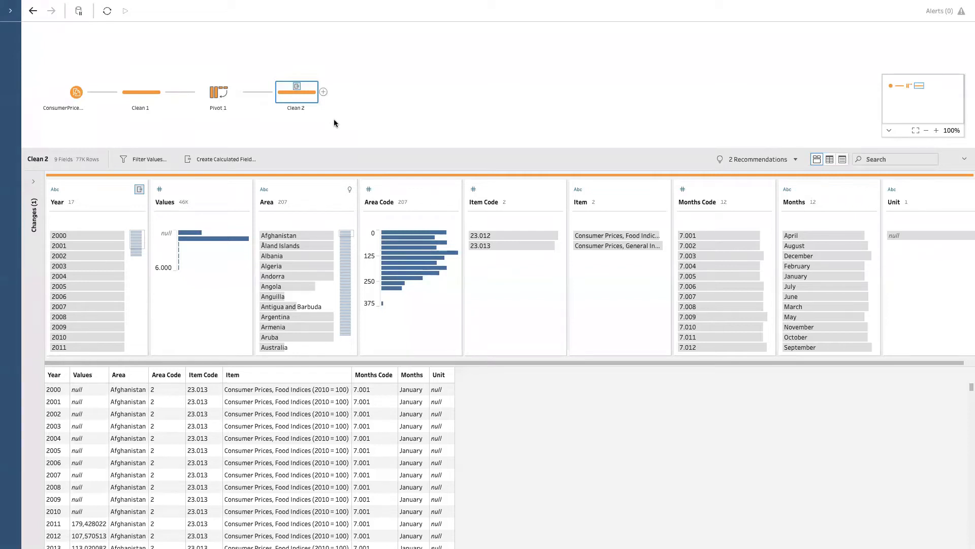
Step: Remove all four existing steps of the ConsumerPriceIndices flow, from the input through Clean 2
drag(343, 126, 41, 81)
right_click(43, 103)
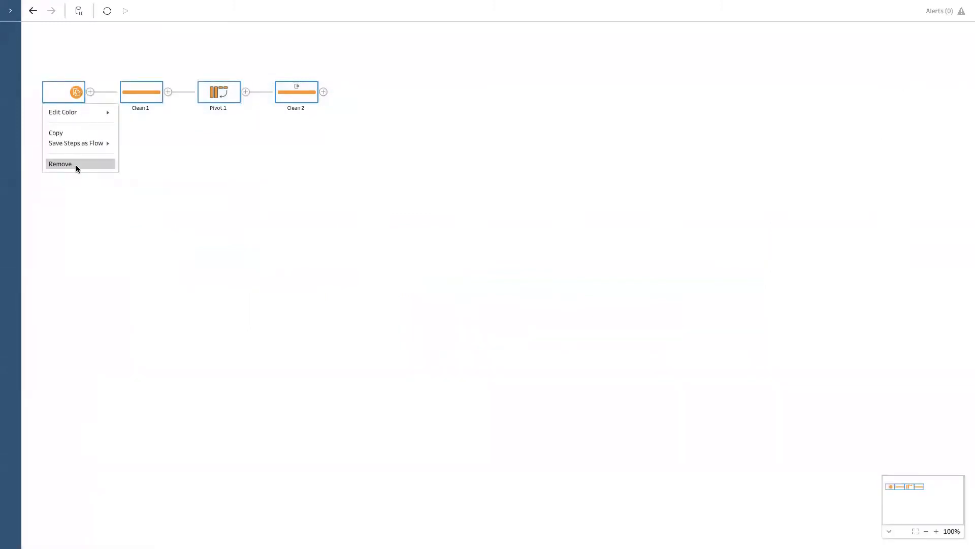
click(75, 163)
Step: Add a Microsoft Excel connection to the file Sample - Superstore.xls
click(13, 16)
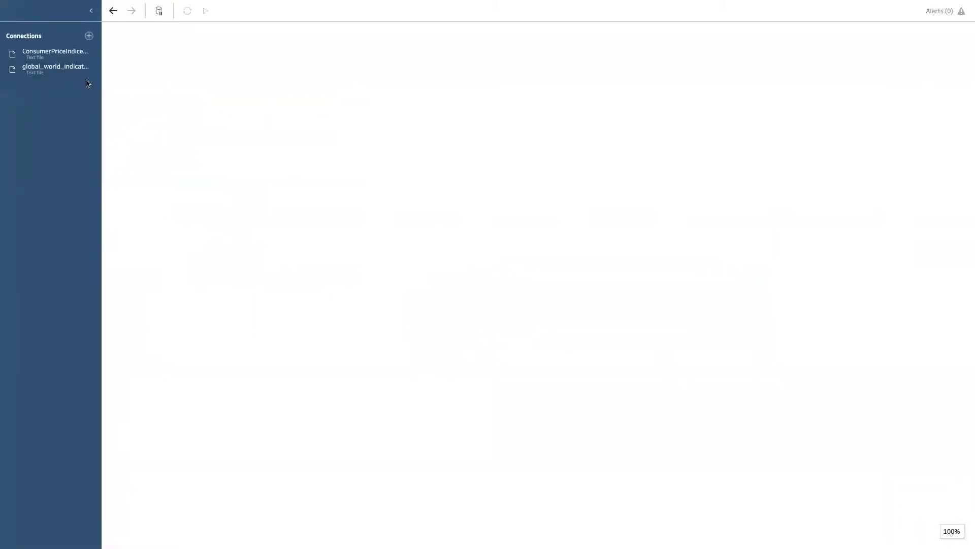
click(89, 35)
click(143, 72)
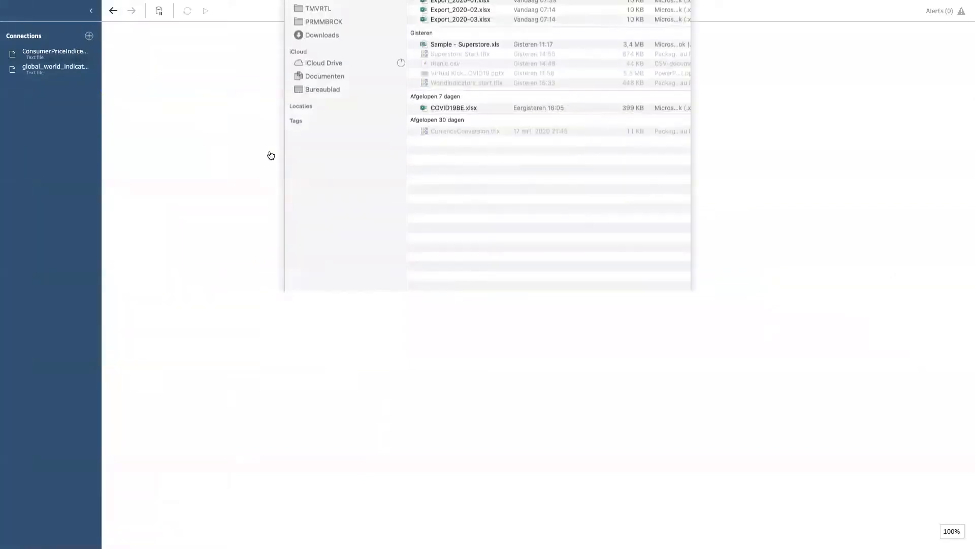
click(471, 102)
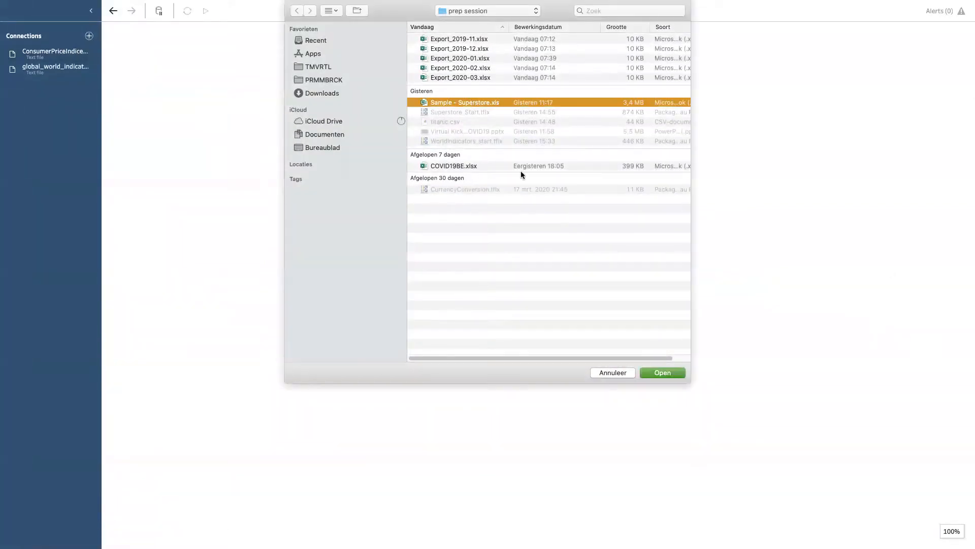
click(665, 372)
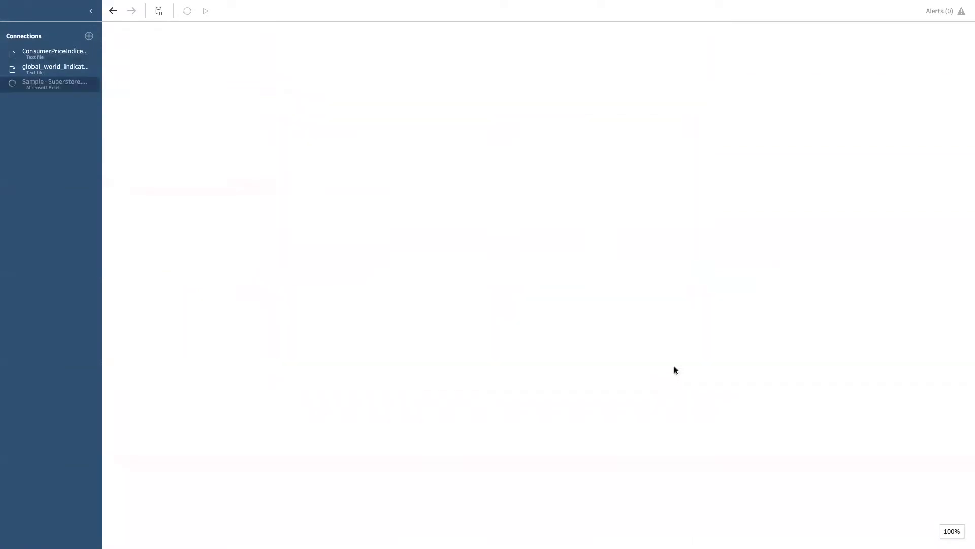
Step: Place the Orders table in the empty flow and follow it with a clean step and an aggregate step
drag(35, 172, 217, 171)
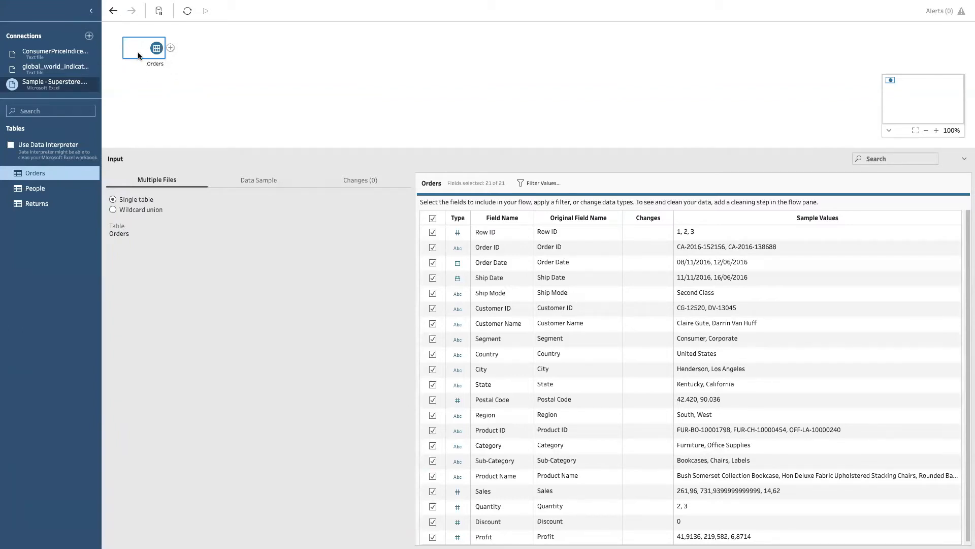
click(171, 48)
click(201, 74)
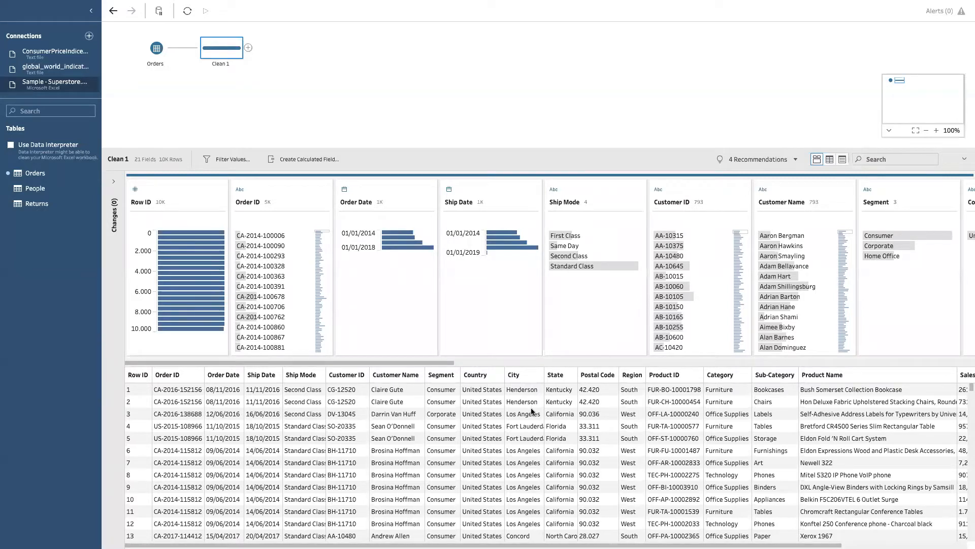
click(248, 48)
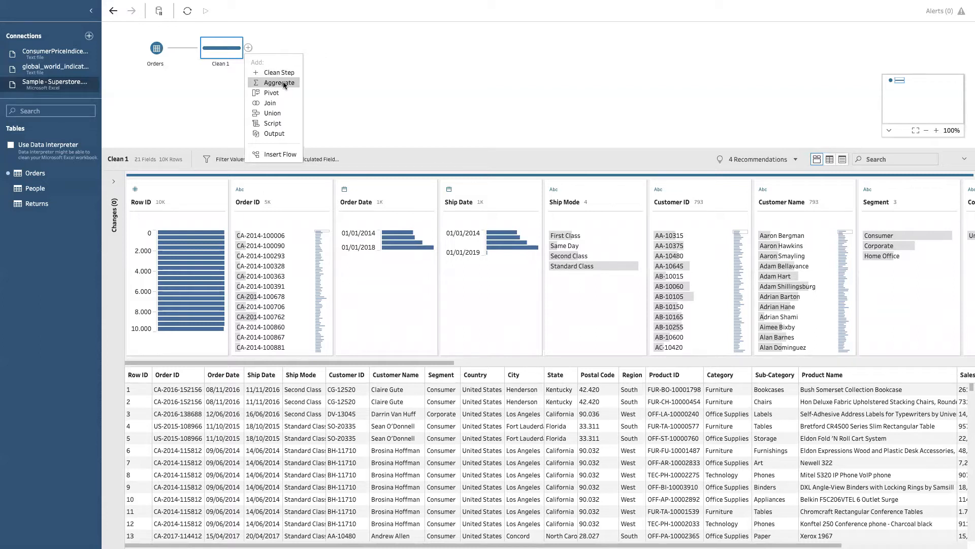
click(282, 82)
Step: Search the aggregate step's additional fields for "year" and for "sh", and clear the search
click(145, 223)
text(year)
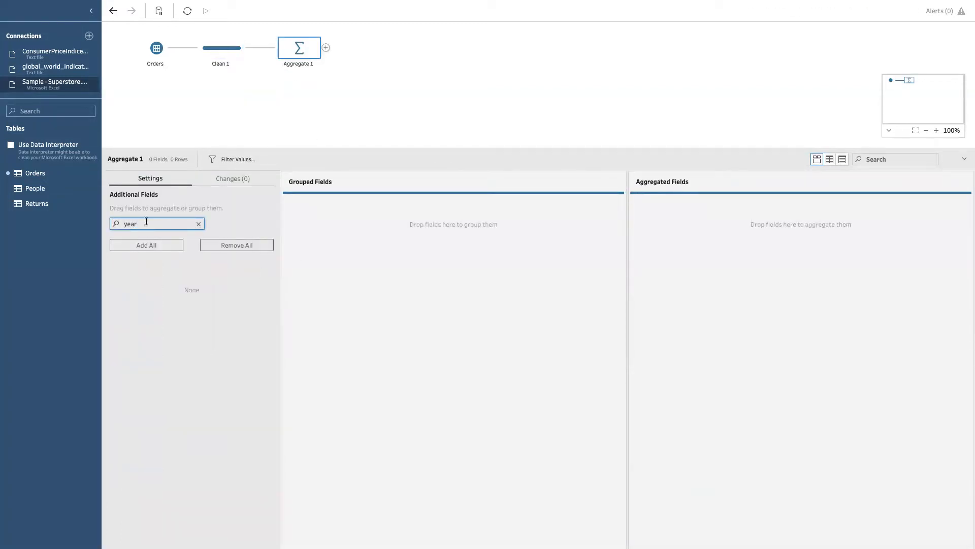
key(BackSpace)
key(BackSpace)
key(BackSpace)
key(BackSpace)
text(sh)
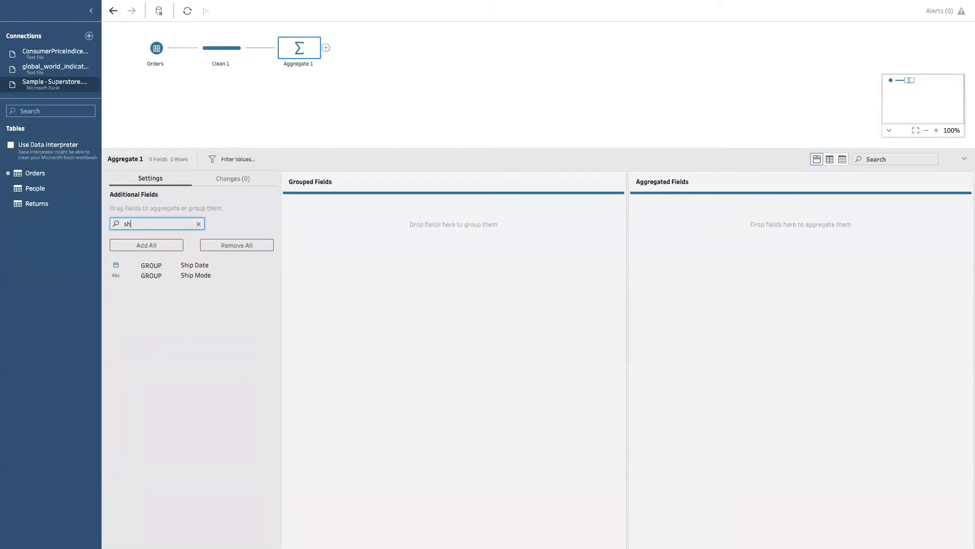
key(BackSpace)
key(BackSpace)
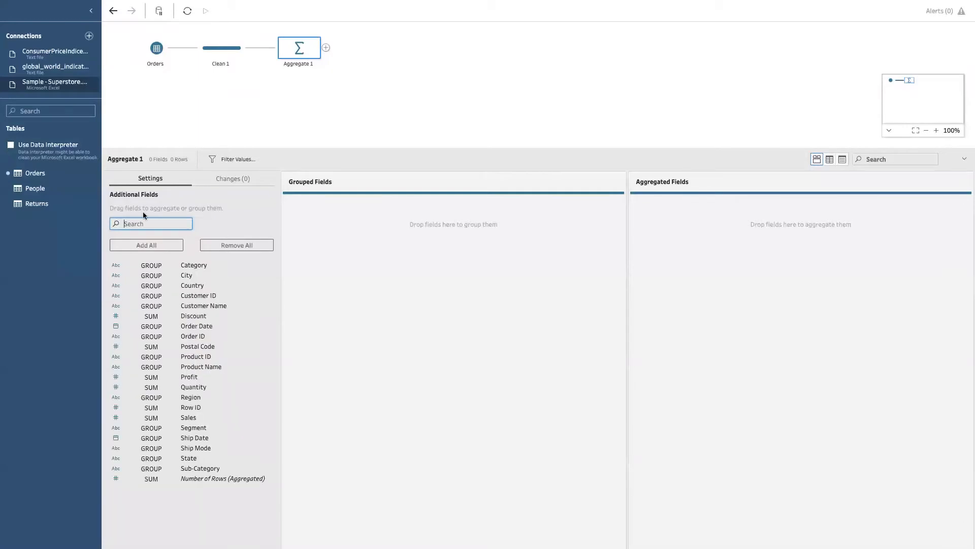
Step: Check which date conversion options are offered for the Ship Date field in the Clean 1 step
click(223, 51)
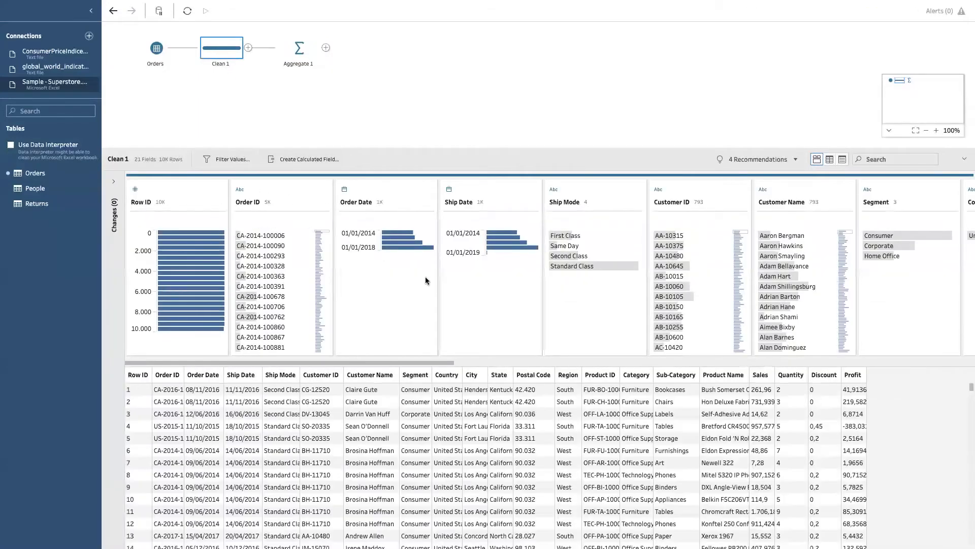
click(533, 202)
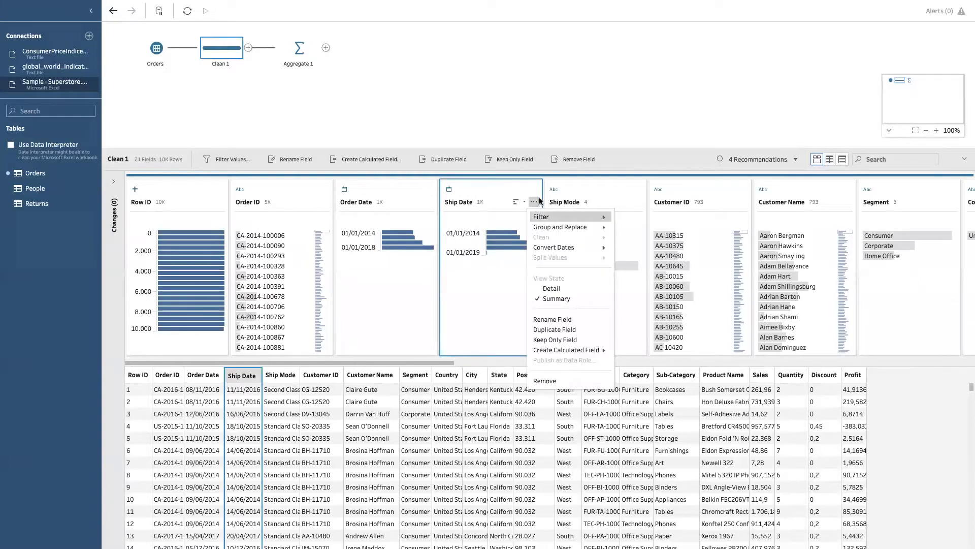
mouse_move(563, 249)
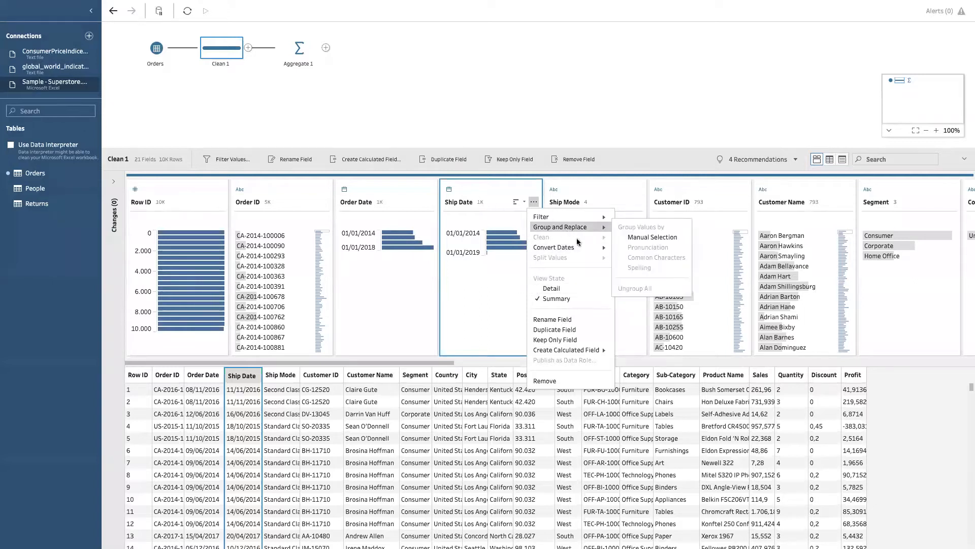
click(515, 285)
click(536, 203)
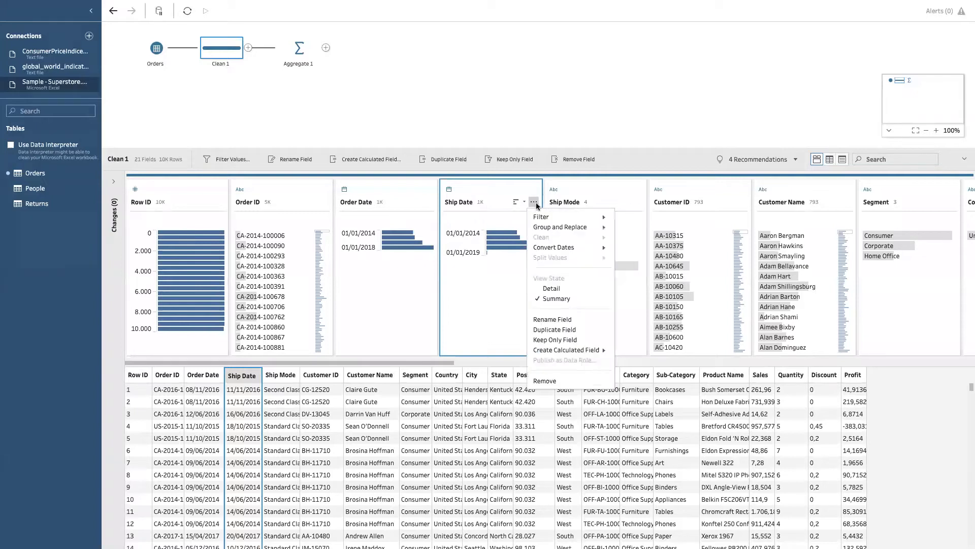
Step: Create a calculated field named Year Shipping Date in Clean 1 with the formula year([Ship Date])
click(377, 160)
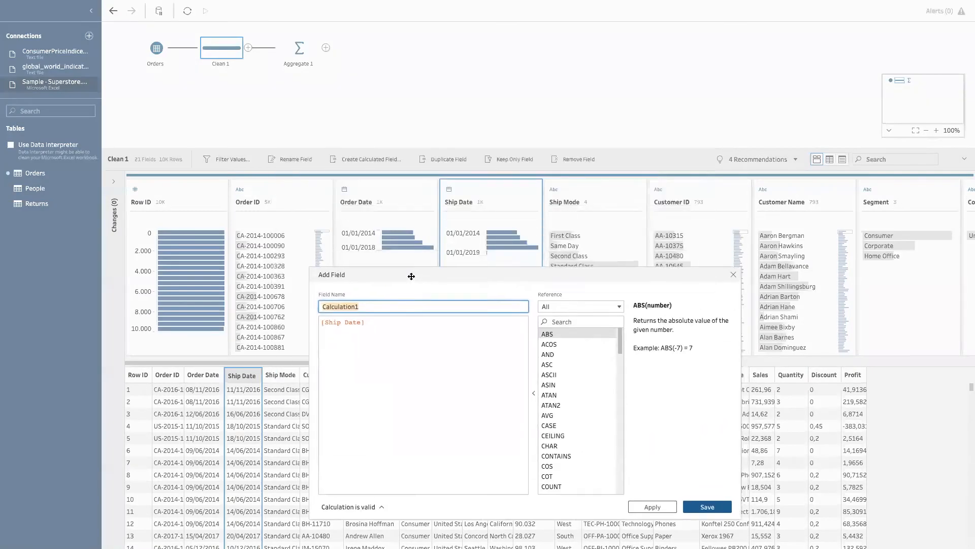
text(Year)
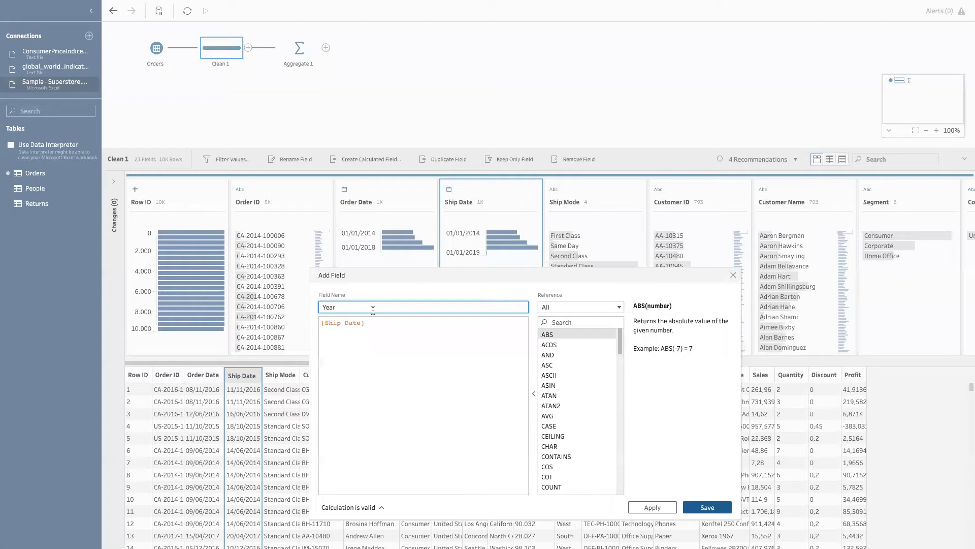
text( Shipping Date)
click(399, 320)
click(320, 323)
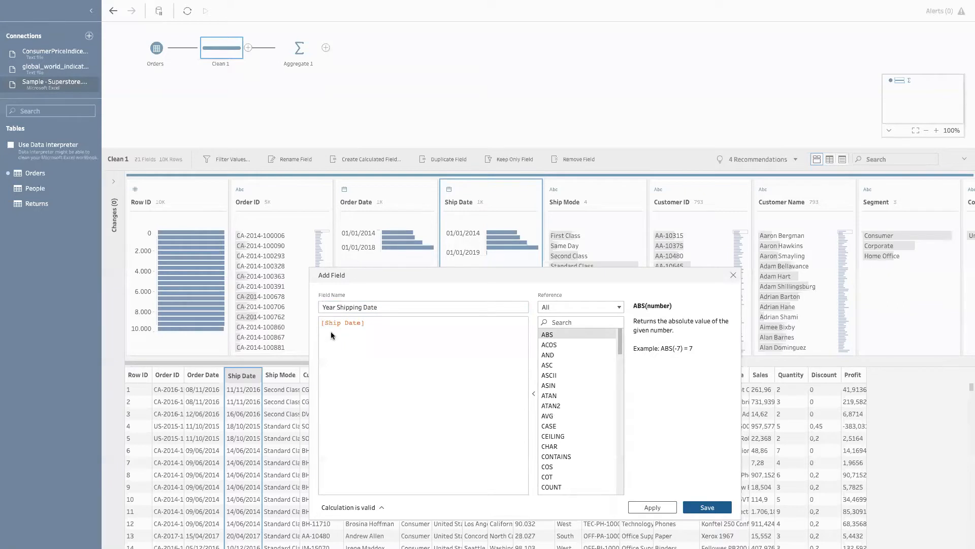
text(year()
click(400, 323)
text())
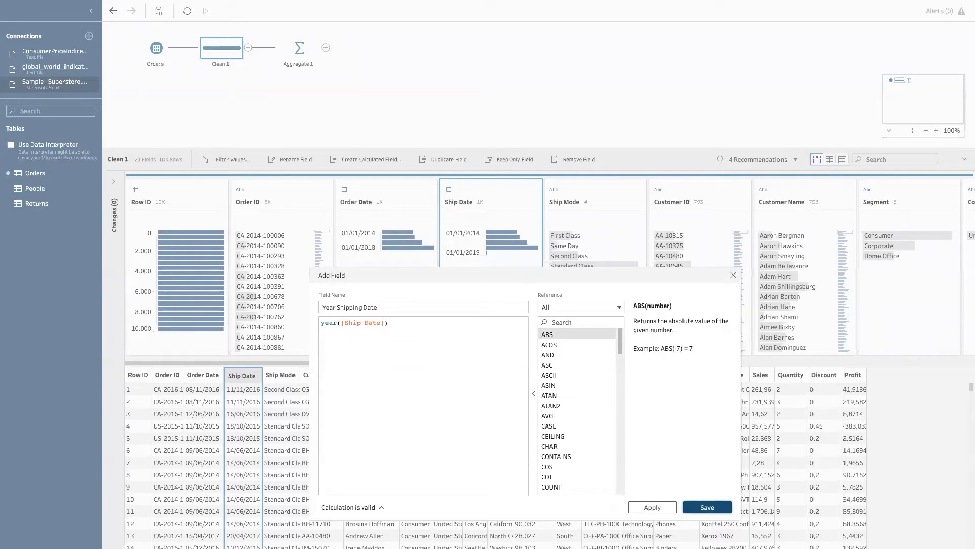
click(707, 507)
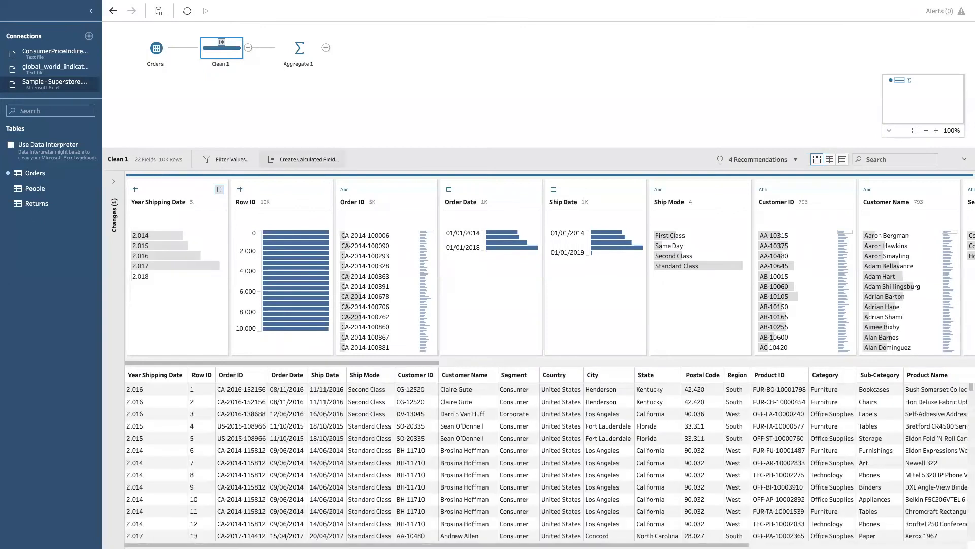
Step: Create a calculated field named Month Shipping Date in Clean 1 that takes the month of Ship Date
click(302, 159)
text(Mont)
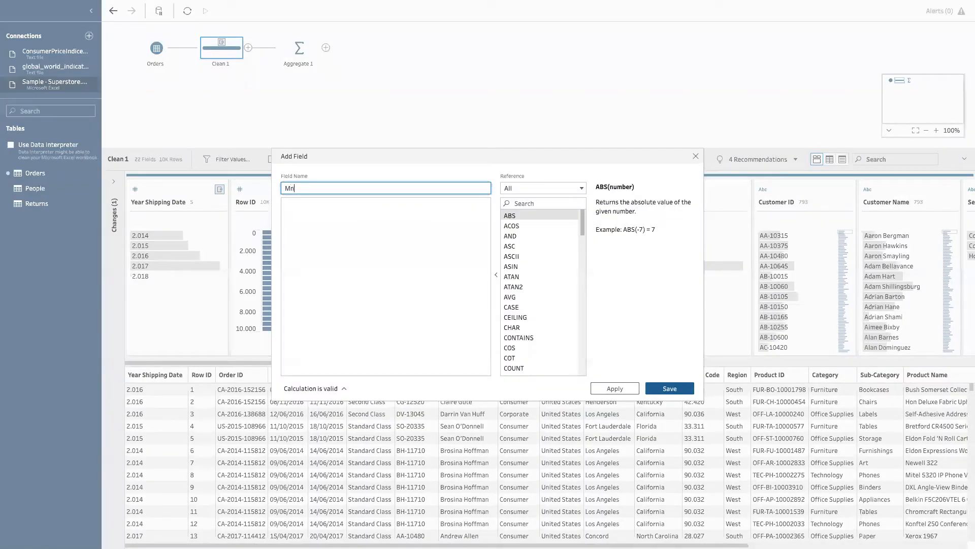
text(h Shipping Date)
click(382, 264)
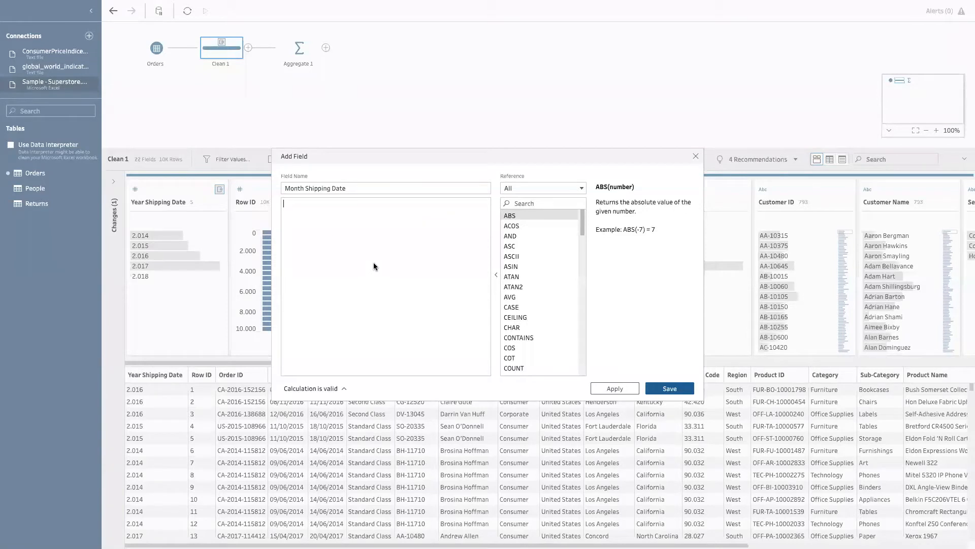
text(month(sh)
key(Return)
text())
click(669, 389)
Step: Group the Aggregate 1 step by Year Shipping Date and change that field's data type to String
click(299, 64)
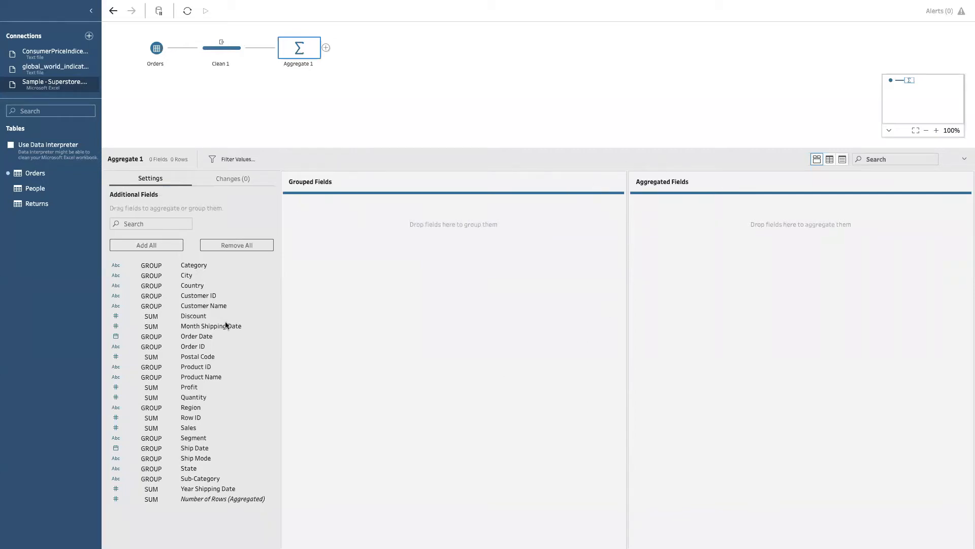
click(149, 224)
text(ye)
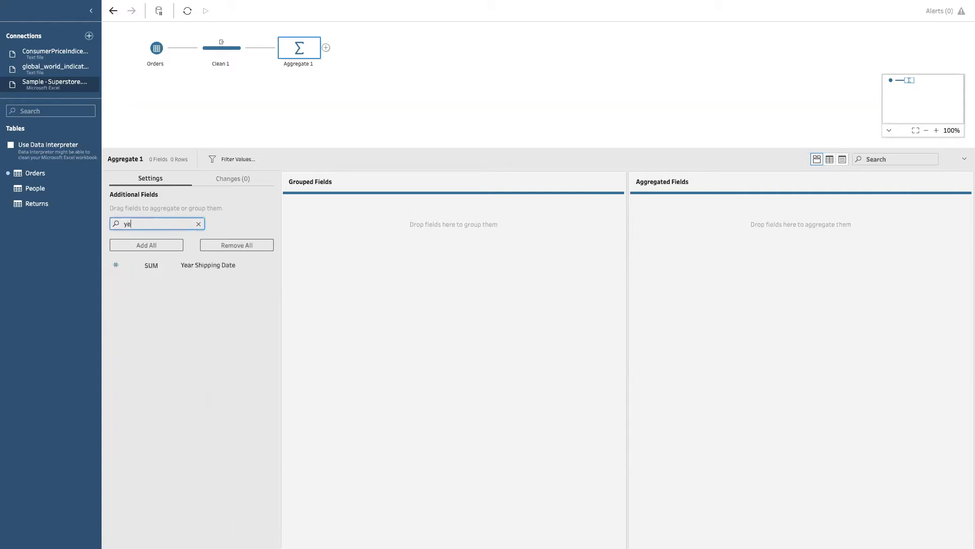
drag(196, 270, 357, 263)
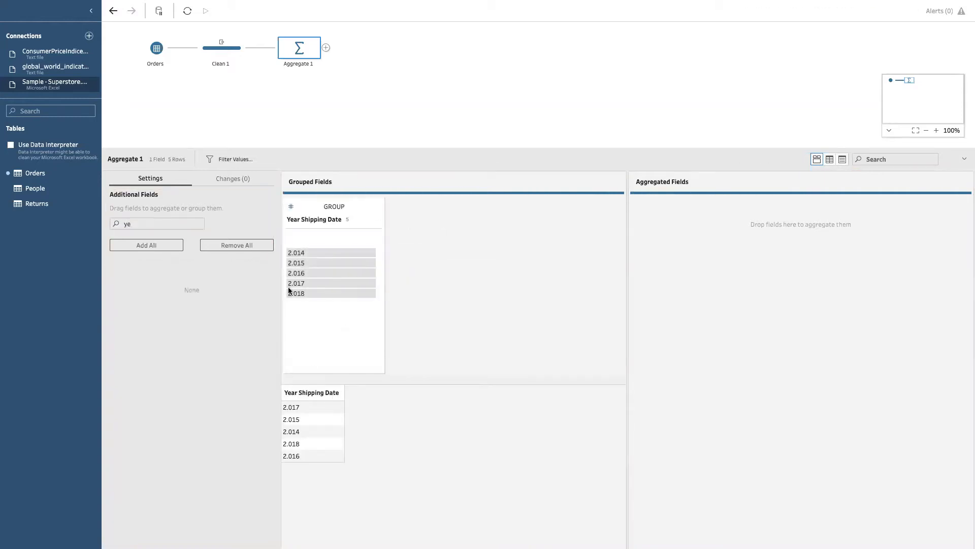
click(291, 207)
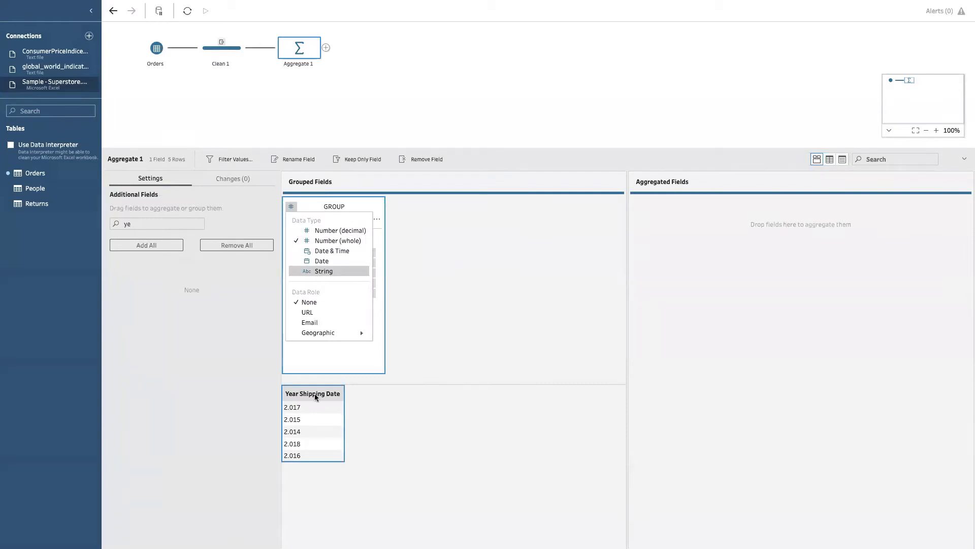
click(320, 273)
Step: Add Month Shipping Date to the grouped fields of Aggregate 1 and place it after Year Shipping Date
click(158, 224)
text(ye)
key(BackSpace)
key(BackSpace)
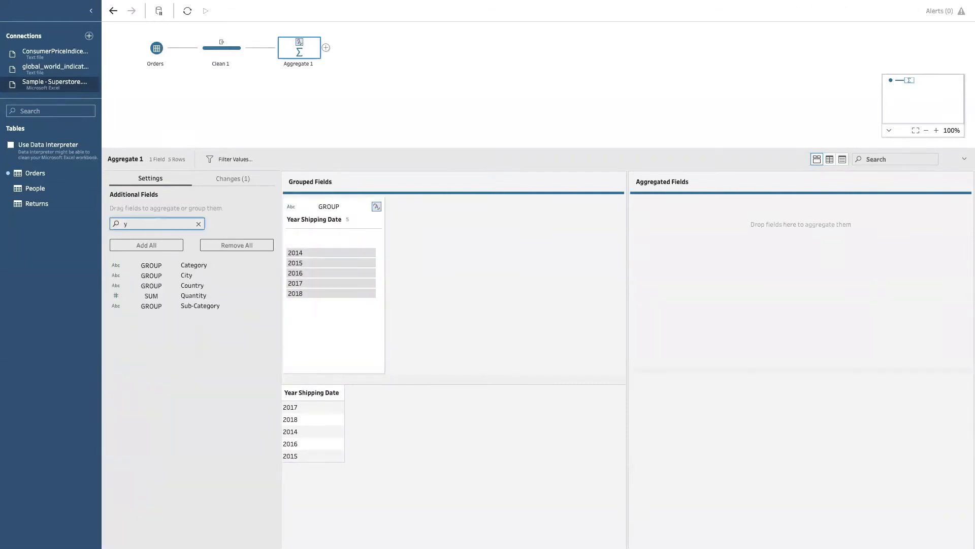
text(mont)
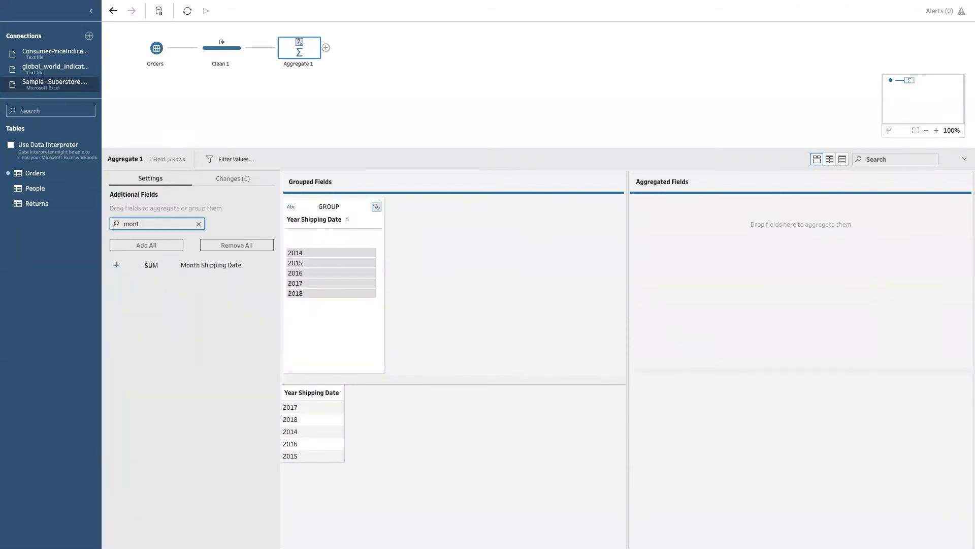
key(BackSpace)
key(BackSpace)
key(BackSpace)
key(BackSpace)
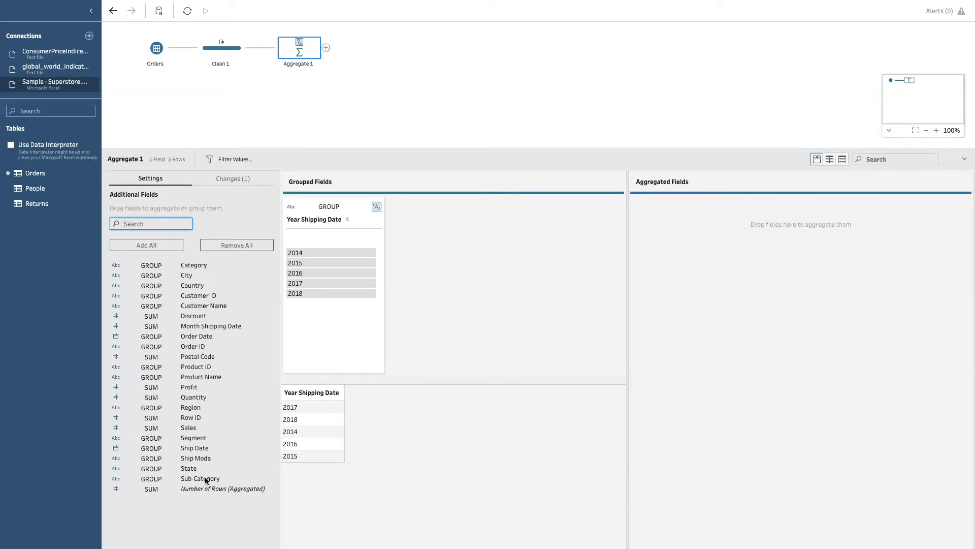
text(mot)
key(BackSpace)
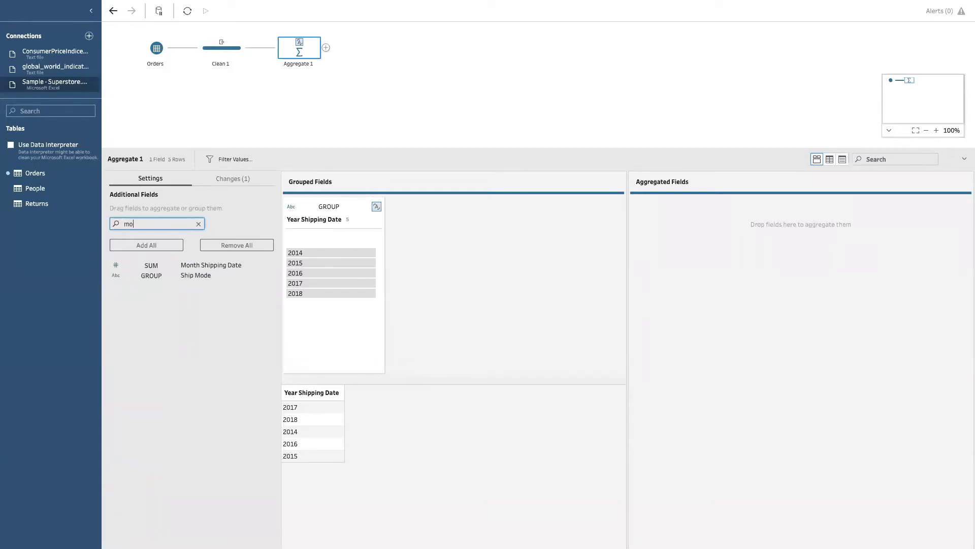
drag(182, 265, 403, 278)
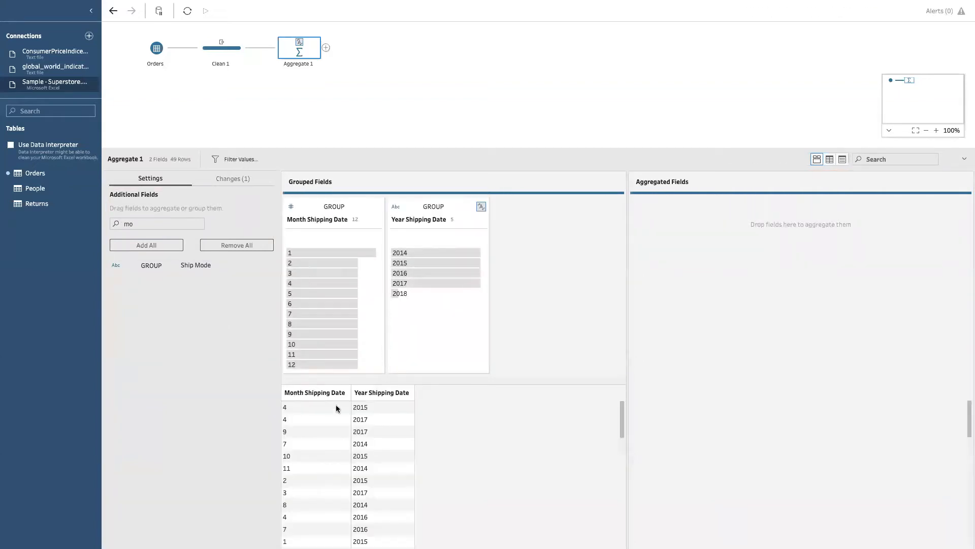
mouse_move(322, 396)
mouse_down()
mouse_move(422, 394)
mouse_move(409, 394)
mouse_move(409, 407)
mouse_up()
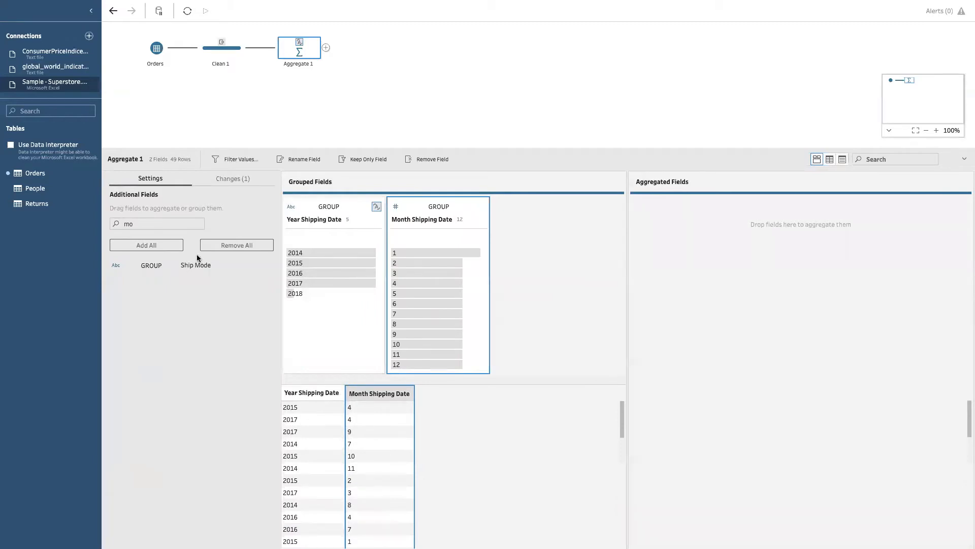
Step: Find the Sales field and add it to the aggregated fields of Aggregate 1 as a sum
click(157, 223)
key(BackSpace)
key(BackSpace)
text(sale)
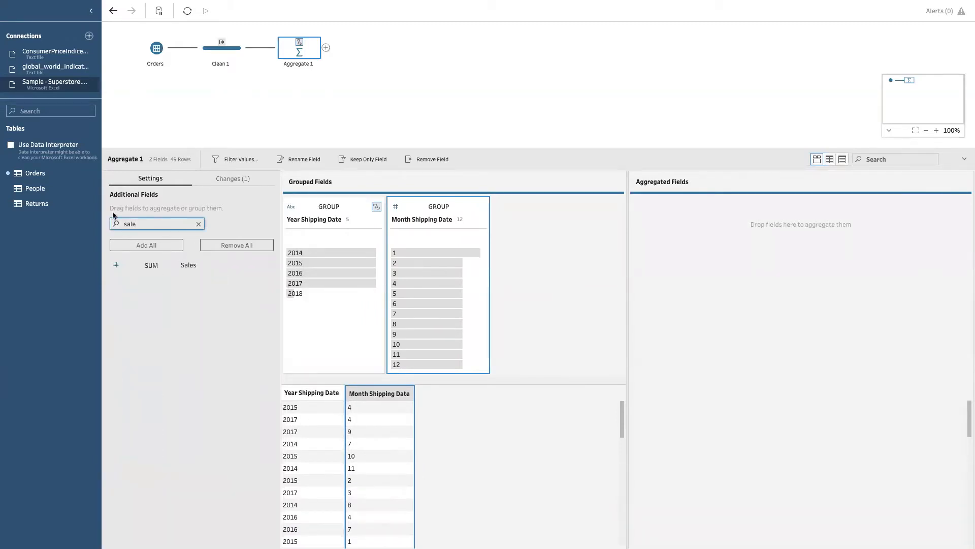
click(196, 266)
drag(186, 268, 719, 221)
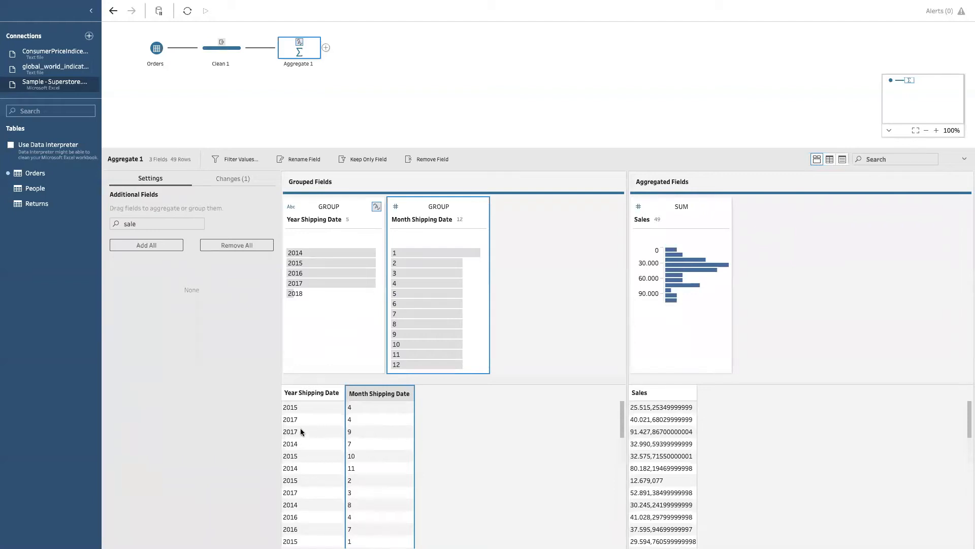
Step: Find the Profit field, add it to the aggregated fields of Aggregate 1 as a sum, and clear the field search
click(150, 219)
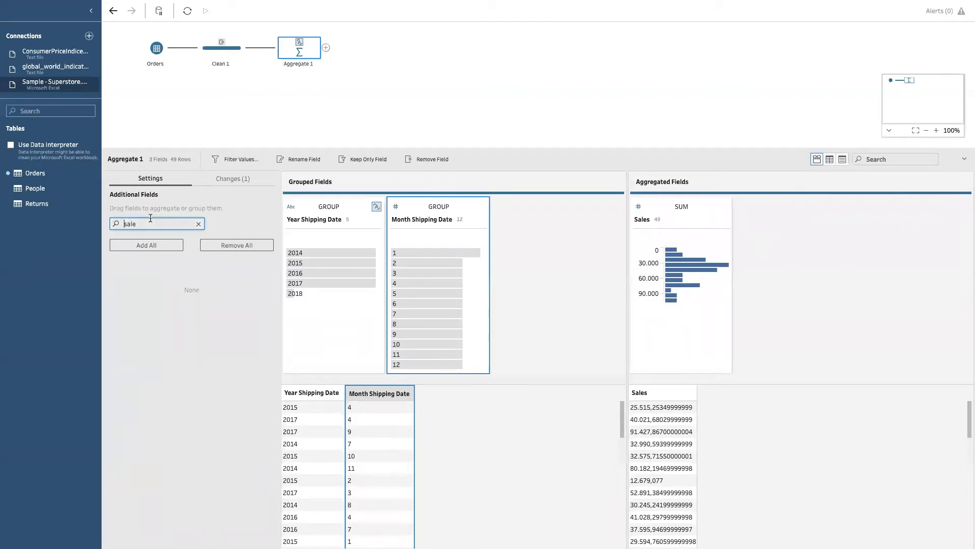
key(BackSpace)
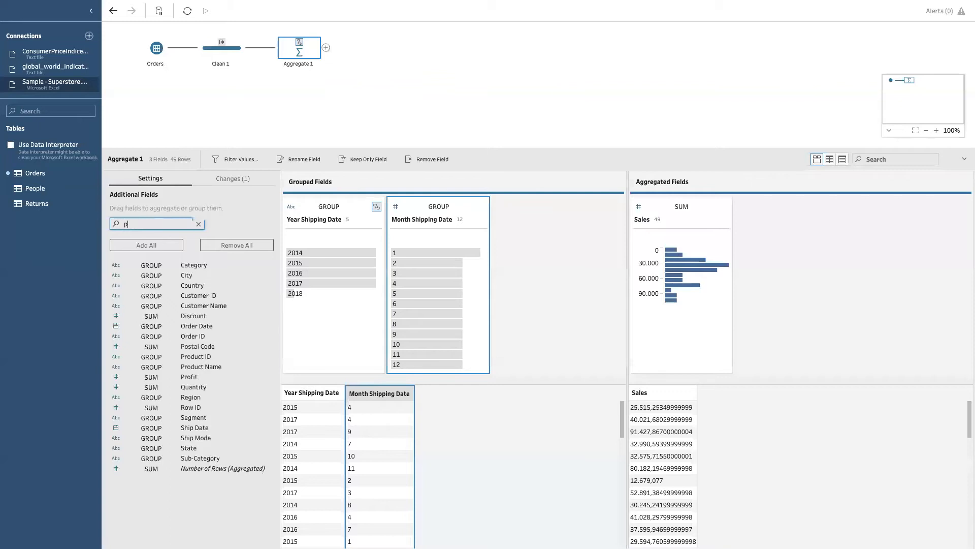
text(pro)
drag(245, 288, 764, 275)
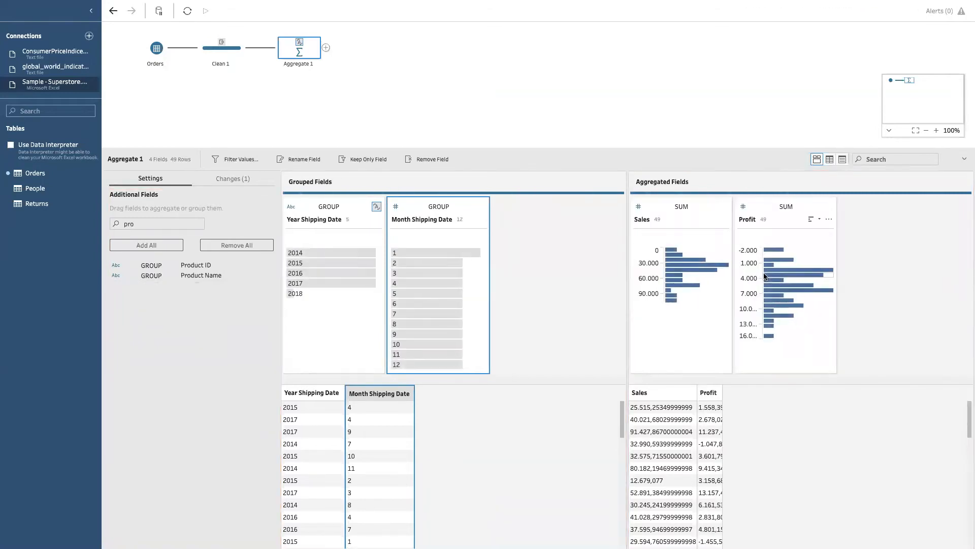
click(142, 224)
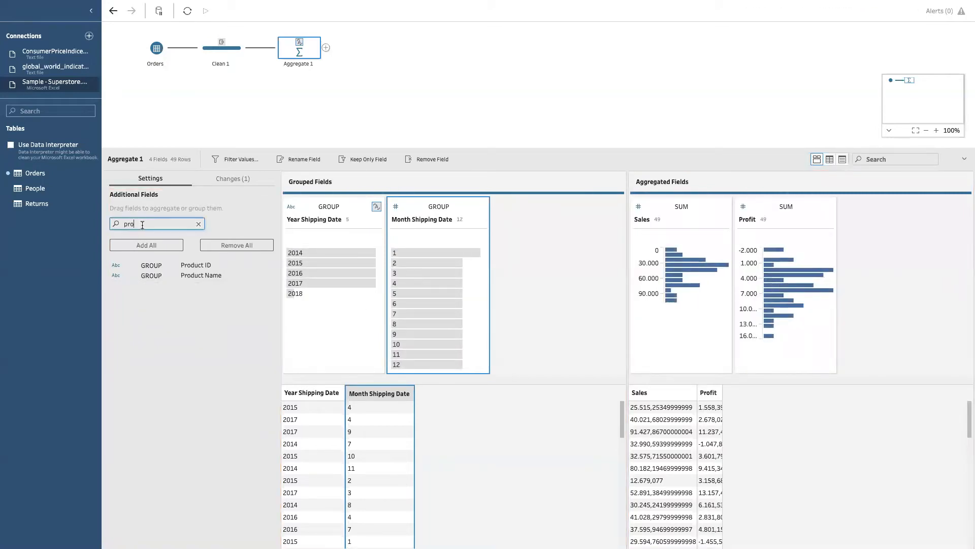
key(BackSpace)
key(BackSpace)
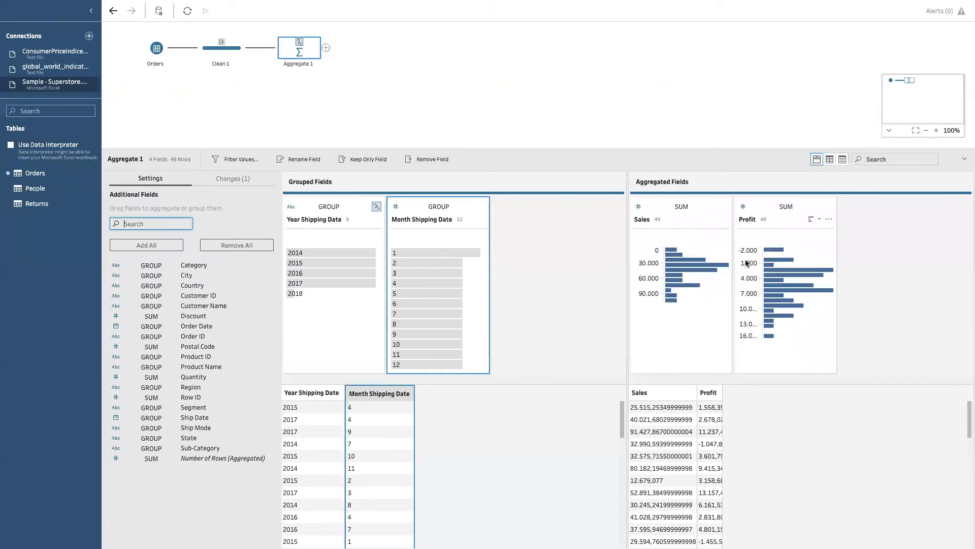
Step: Add a clean step after Aggregate 1 and inspect the aggregated rows by shipping year and month
click(327, 48)
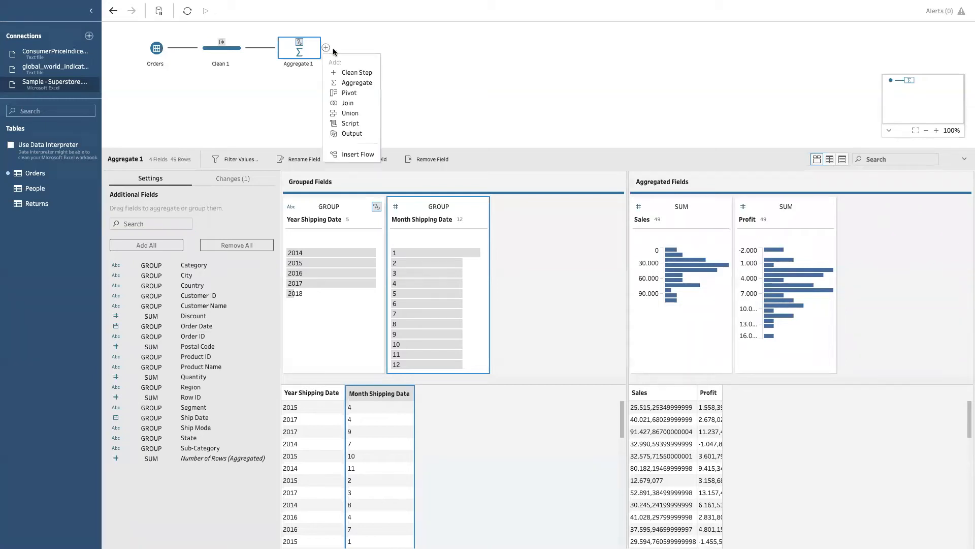
click(352, 72)
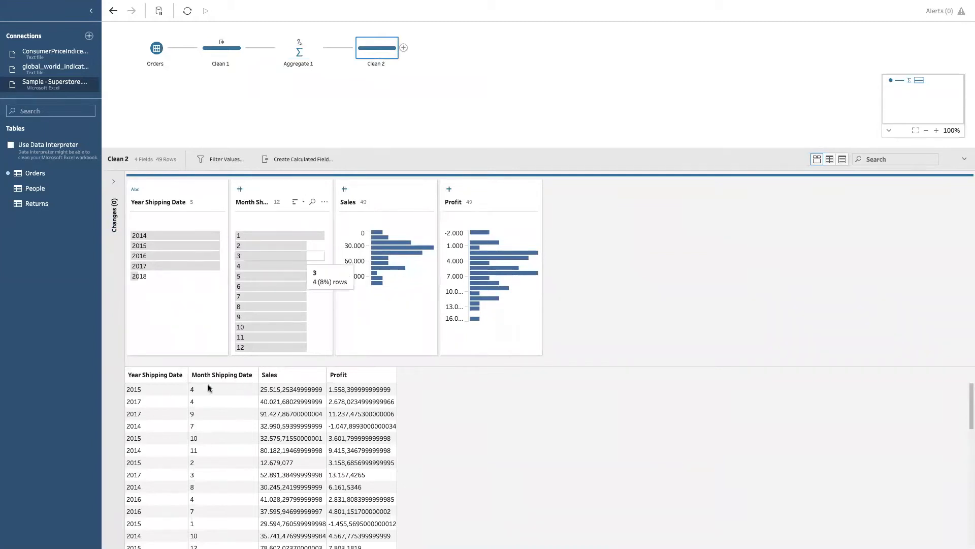
click(154, 388)
click(218, 388)
Step: Add Sub-Category to the grouped fields of Aggregate 1 and return to the Clean 2 step
click(299, 48)
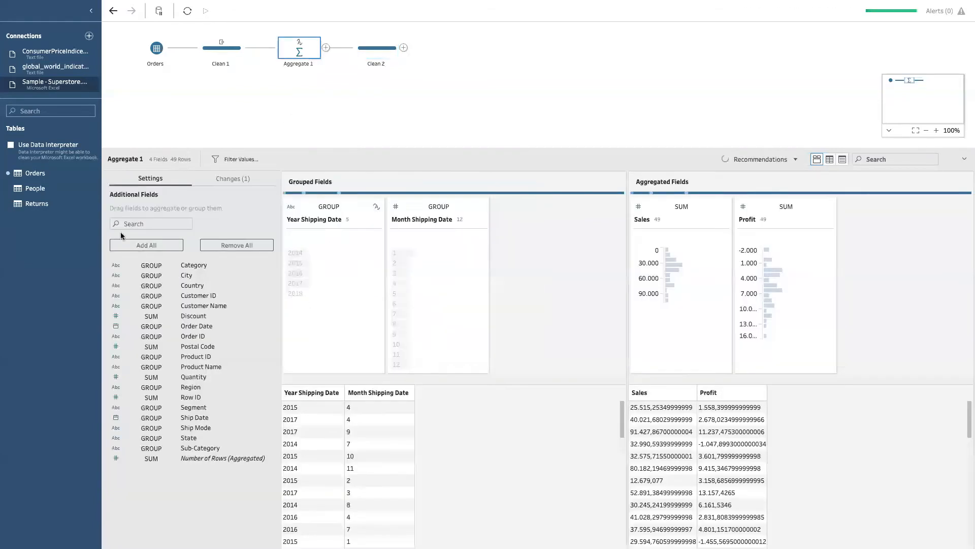
click(134, 222)
text(sub)
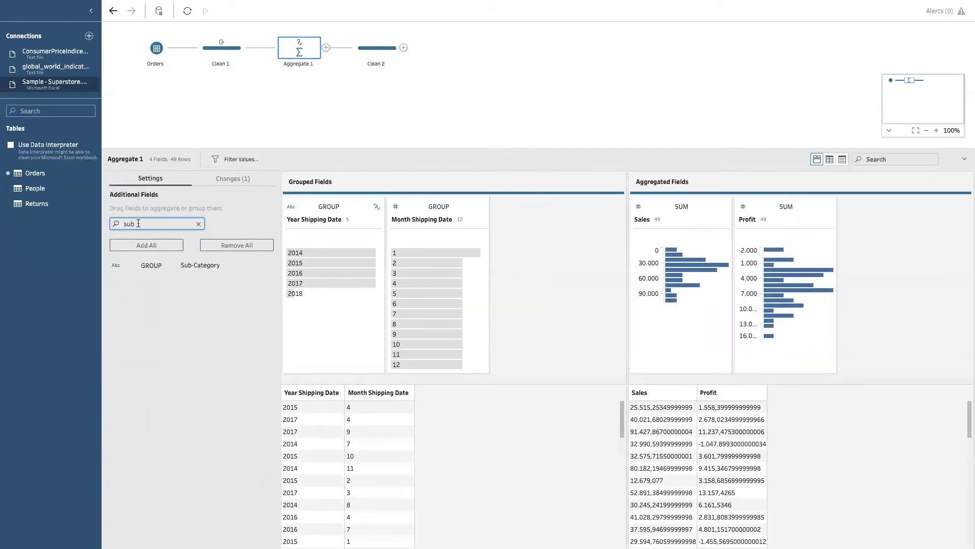
click(205, 263)
drag(213, 265, 508, 261)
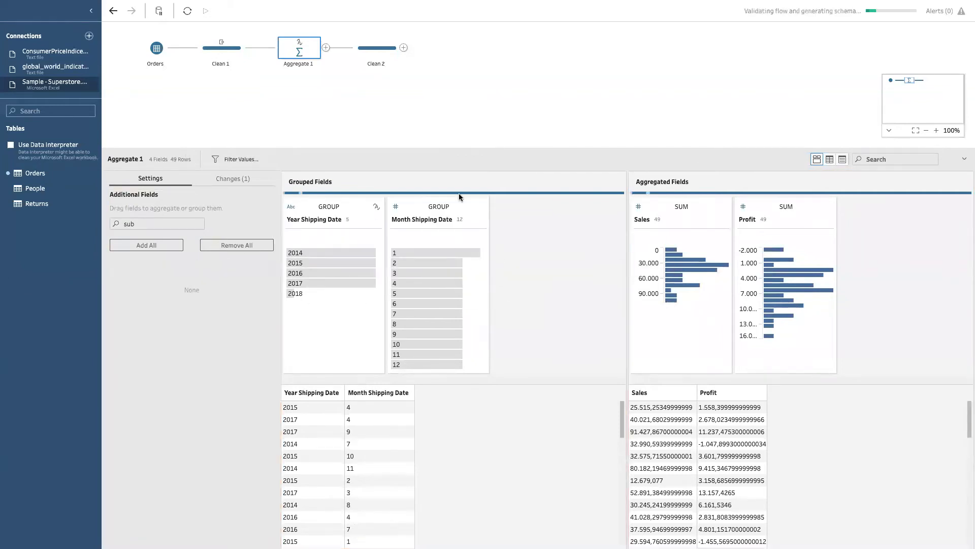
click(374, 50)
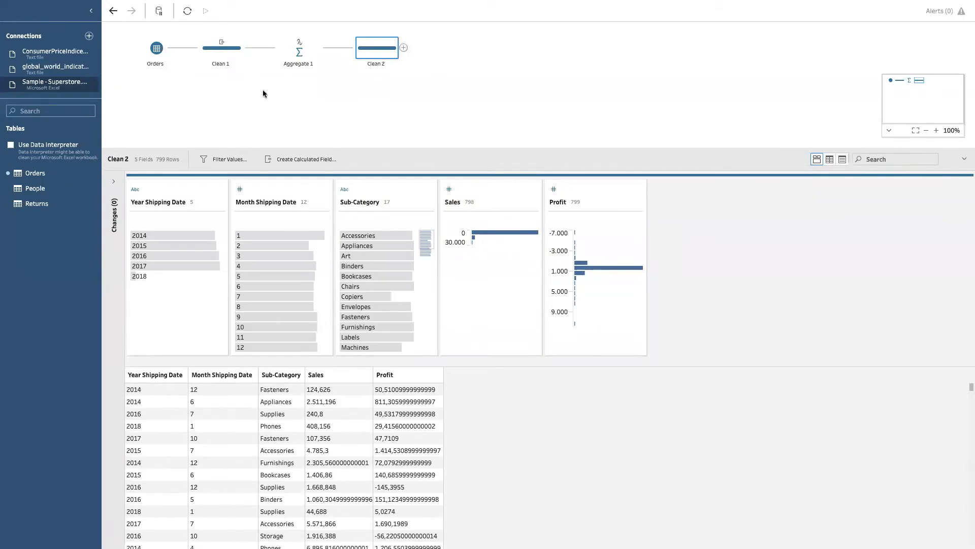
click(225, 57)
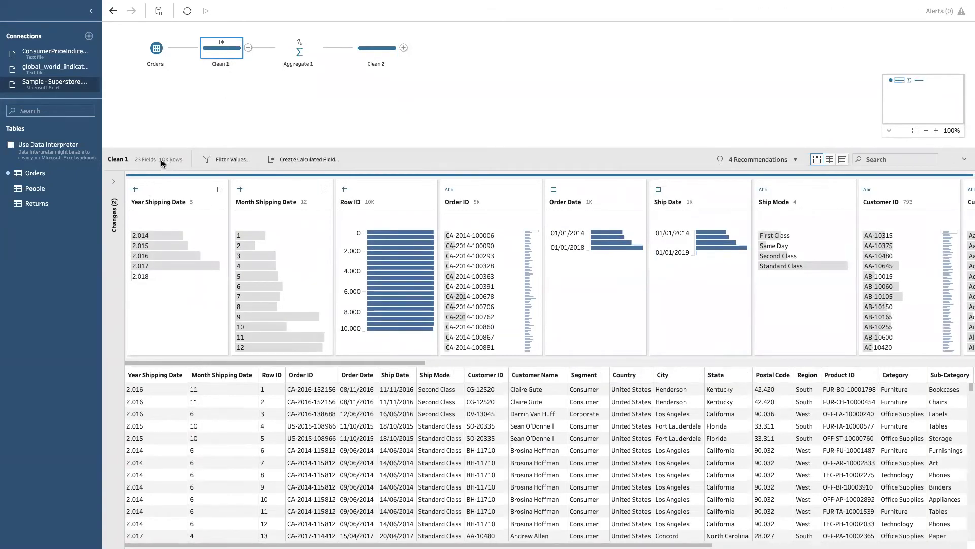
click(379, 50)
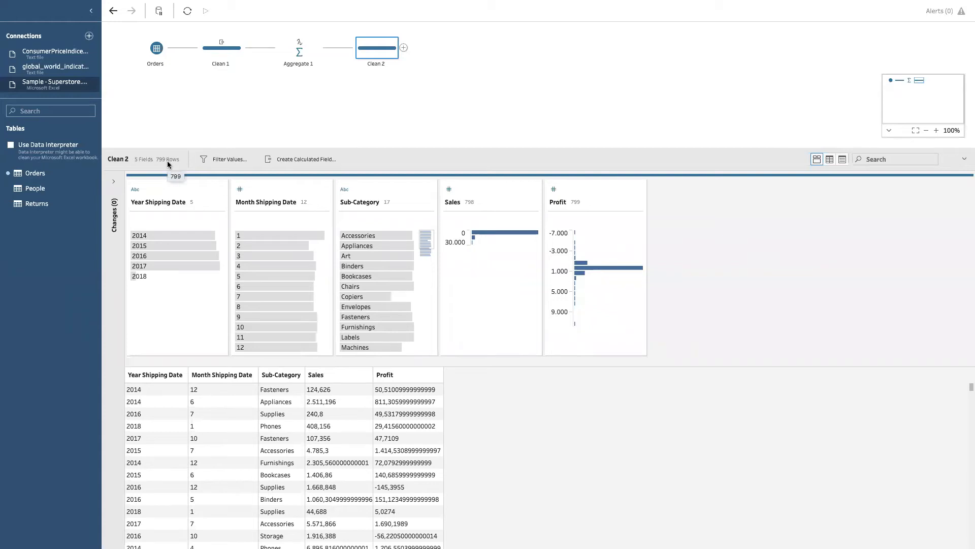
click(404, 48)
click(404, 47)
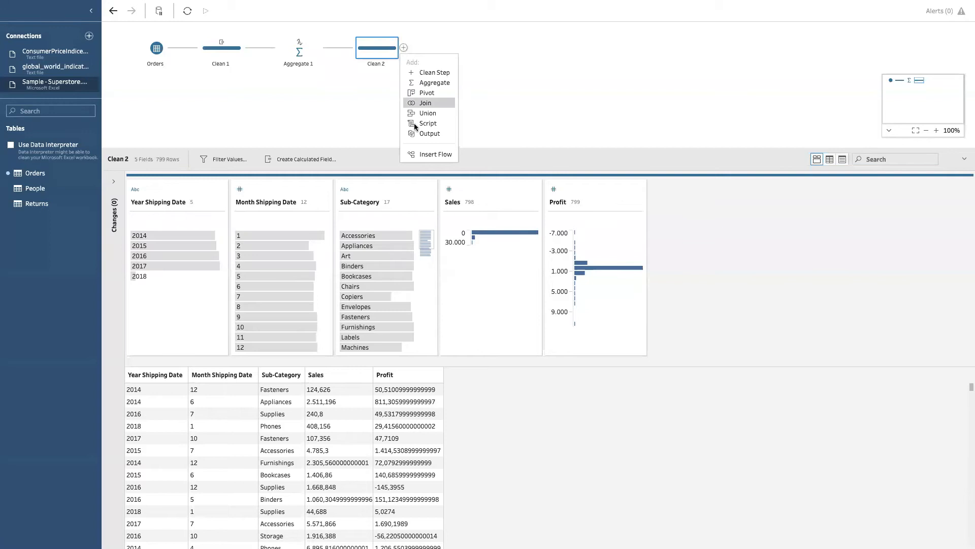
click(404, 47)
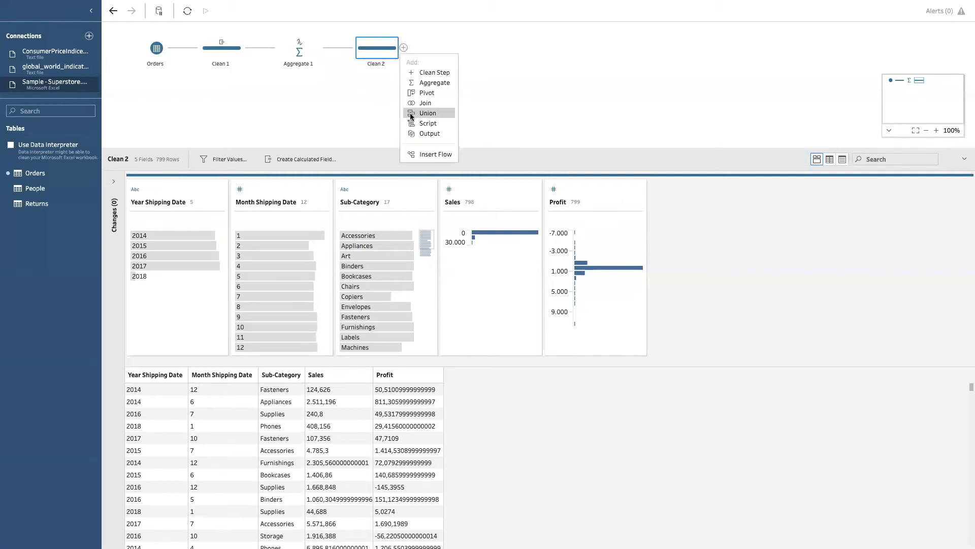
click(369, 115)
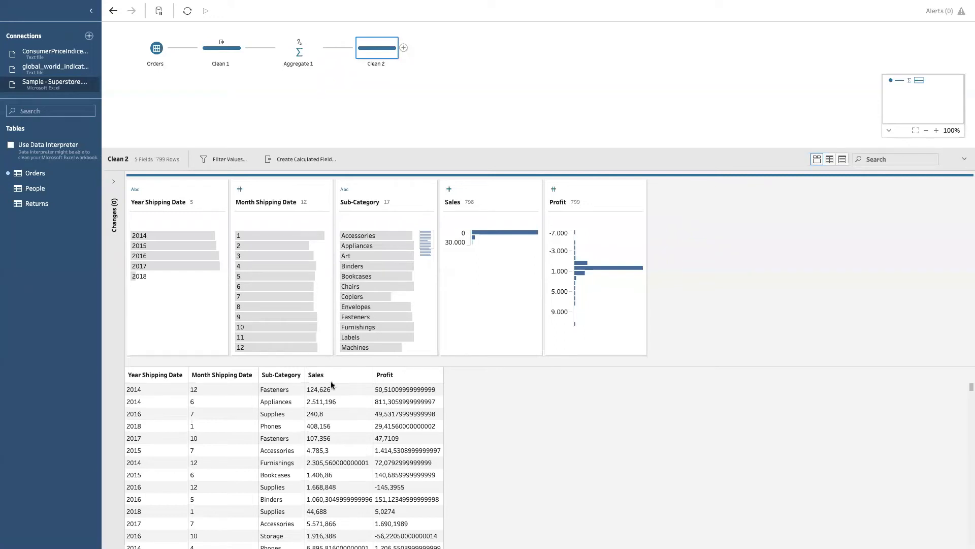
Step: Widen the Year and Month Shipping Date columns in the data grid and preview the Clean 2 step in Tableau Desktop
drag(189, 374, 194, 373)
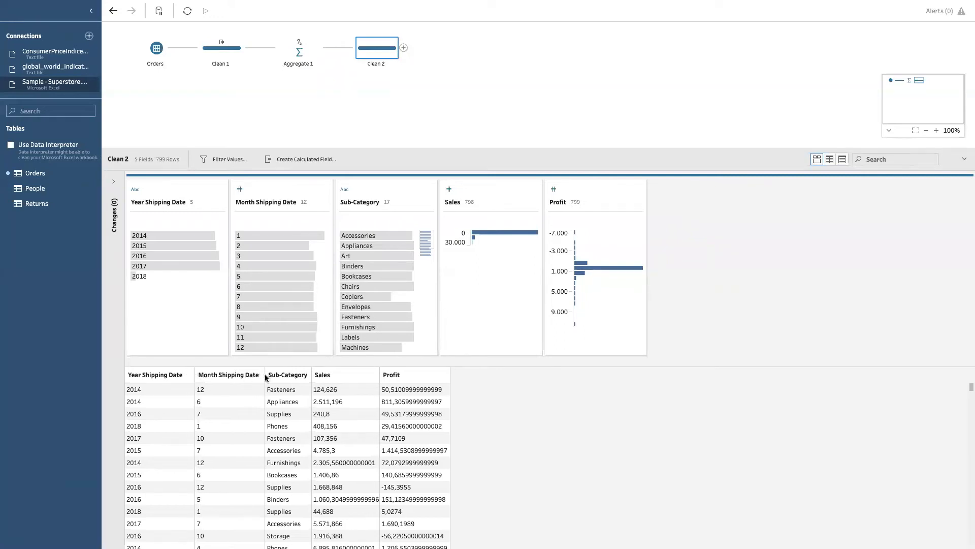
drag(265, 378, 328, 374)
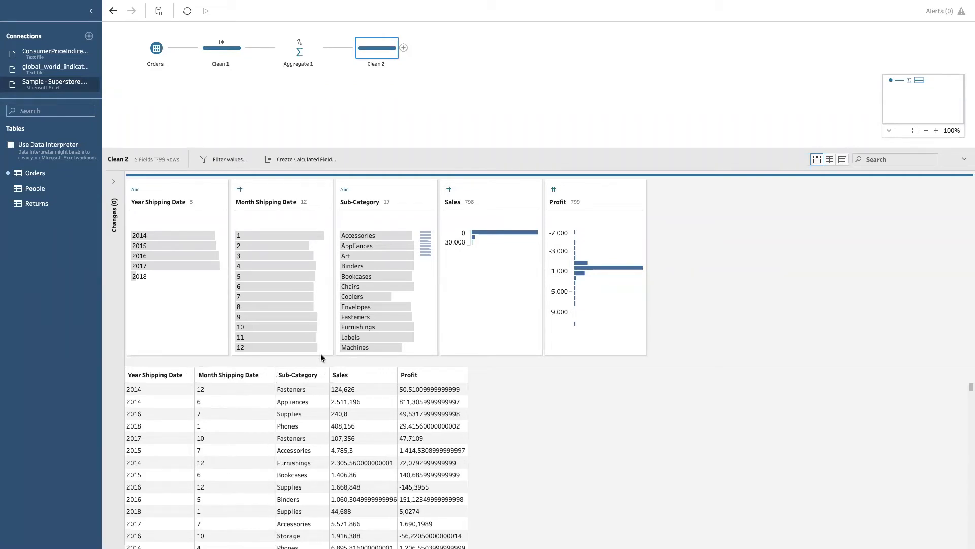
right_click(376, 49)
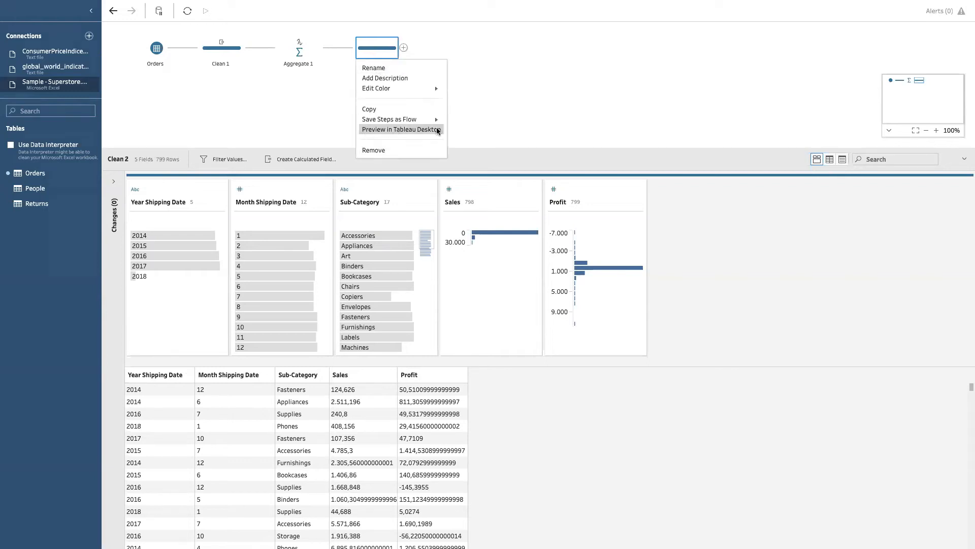
click(411, 129)
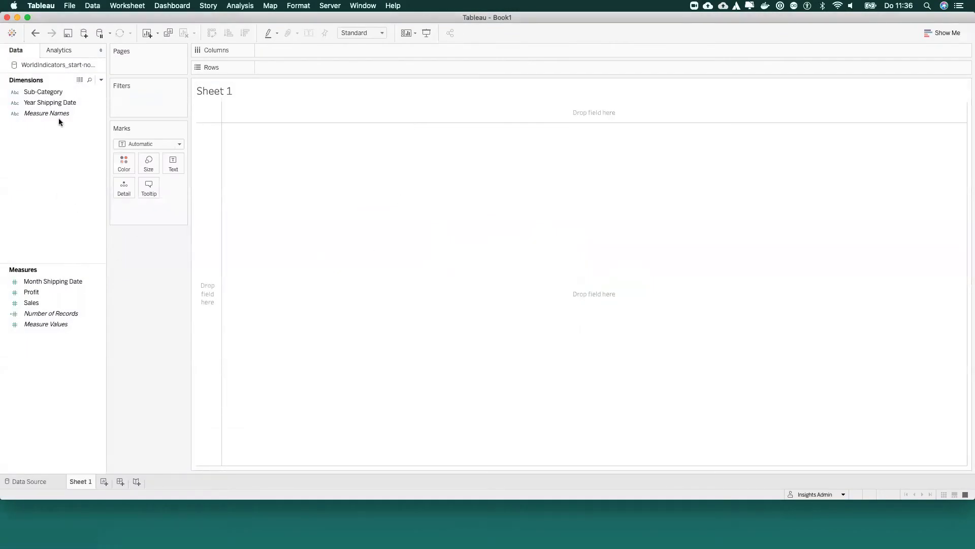
Step: Build a stacked bar chart with Year Shipping Date in columns, Sales in rows, and Sub-Category as color
drag(46, 102, 304, 47)
drag(31, 302, 307, 66)
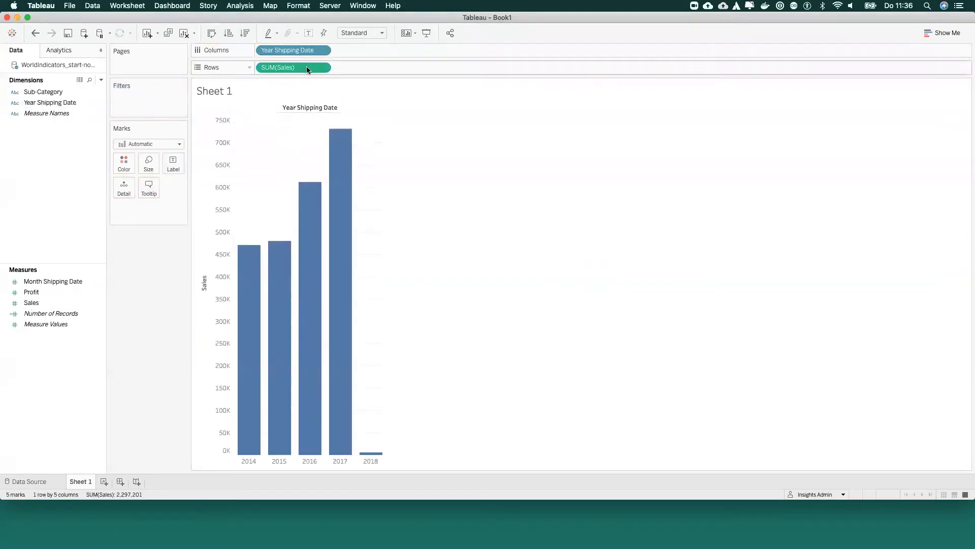
click(47, 92)
click(48, 93)
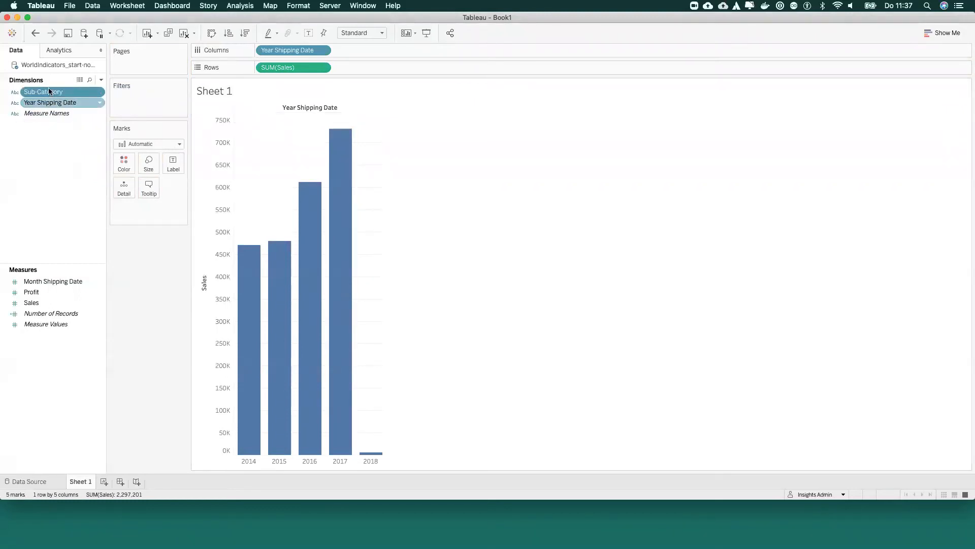
drag(45, 92, 122, 161)
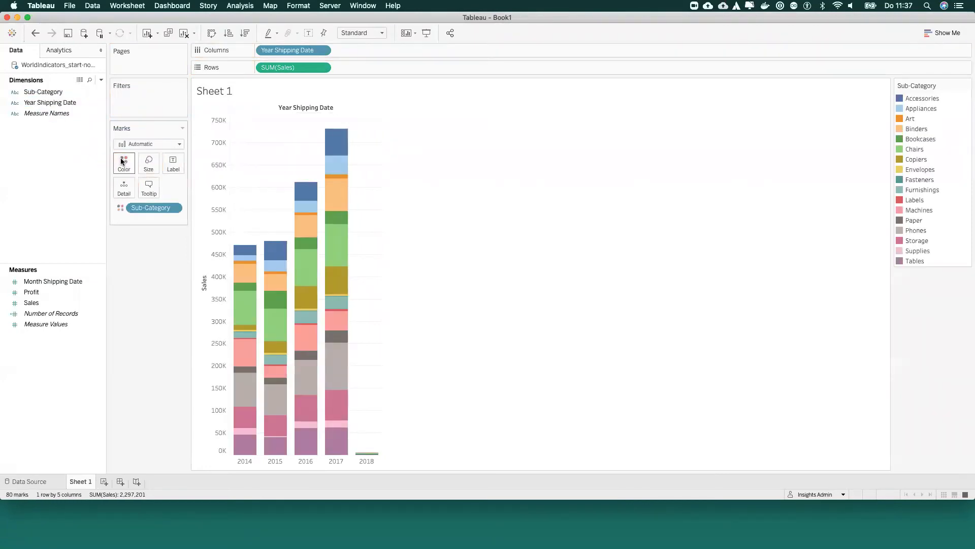
Step: Apply the Percent of Total quick table calculation to Sales and compute it within each shipping year's bar
click(323, 68)
mouse_move(357, 233)
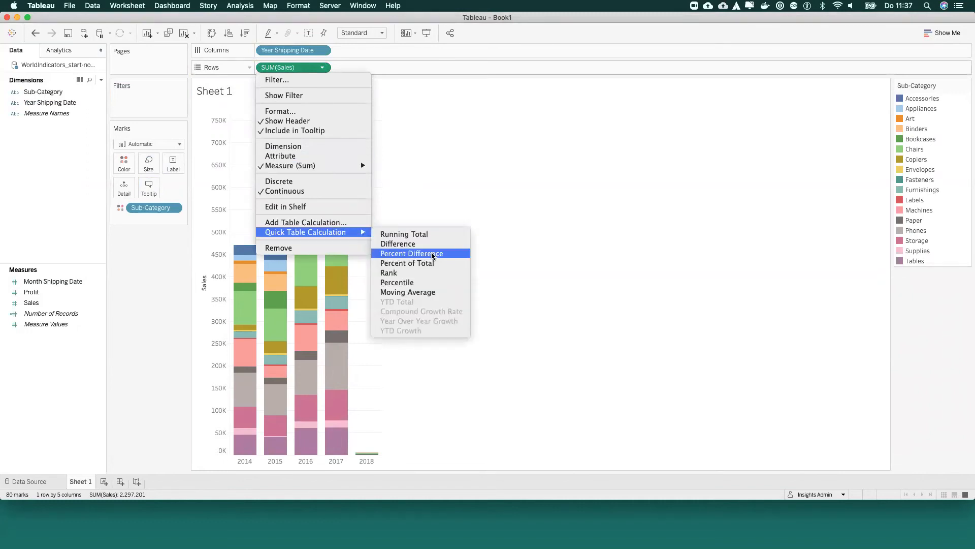
click(428, 264)
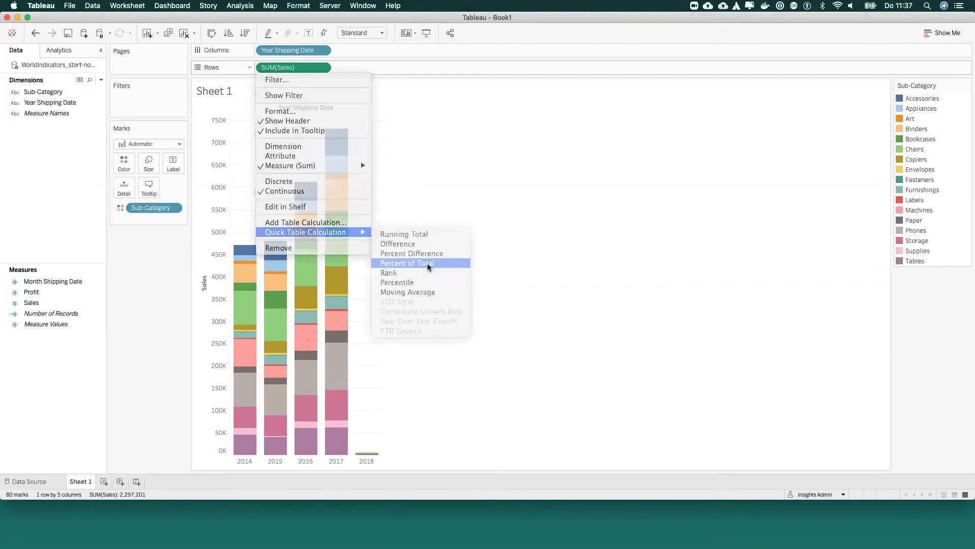
click(321, 67)
click(425, 235)
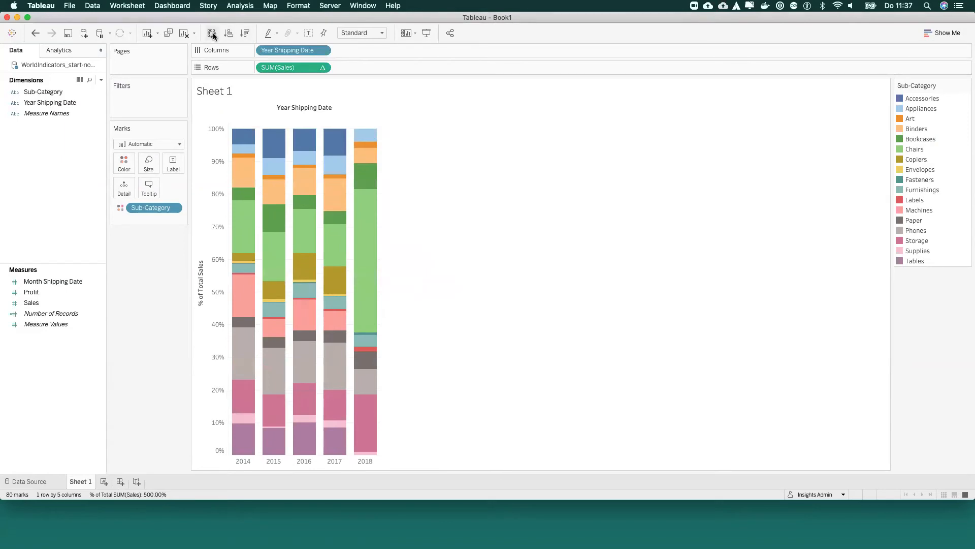
Step: Swap the chart's rows and columns and fit it to the Entire View
click(212, 33)
click(359, 32)
click(361, 65)
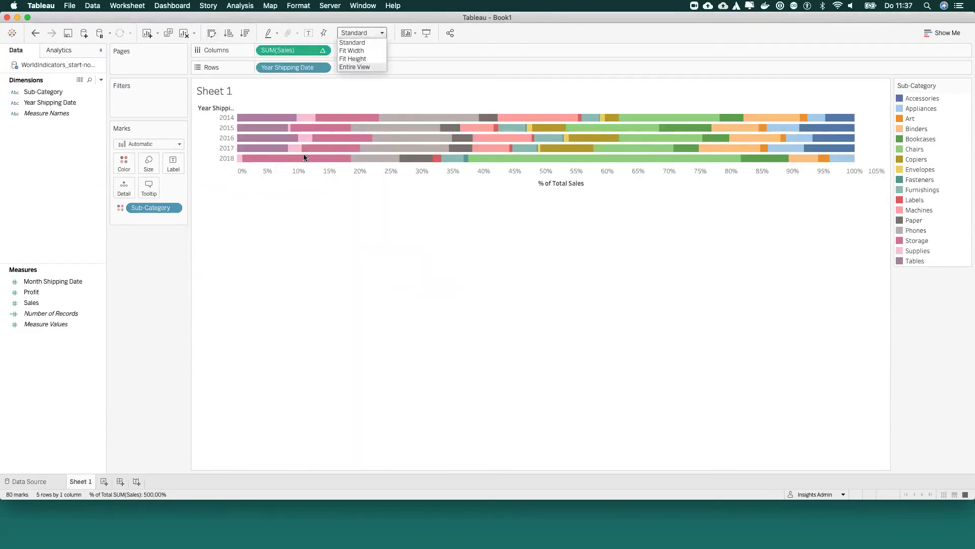
Step: Show mark labels with the sales percentages on the bar segments
click(174, 163)
click(189, 187)
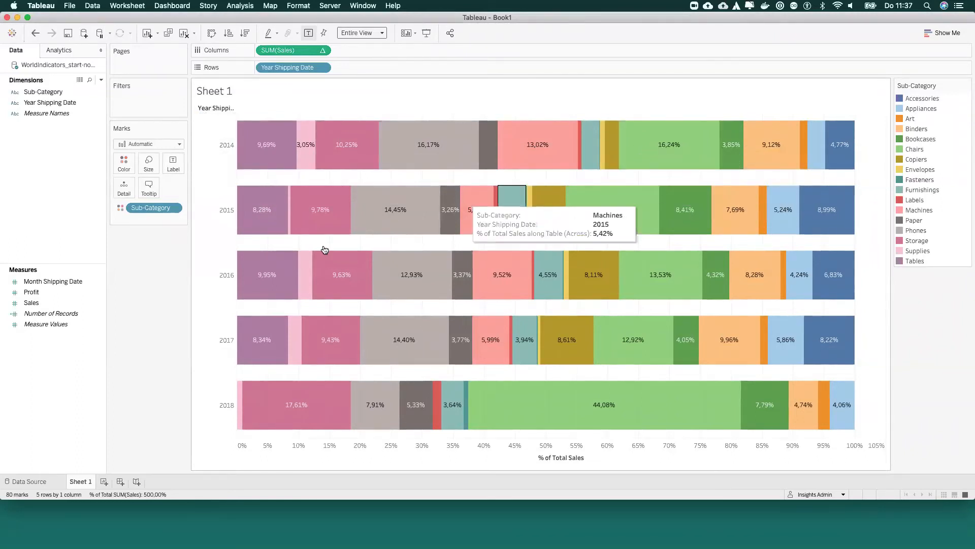
Step: Examine the table calculation formula behind the Sales field in columns and leave it unedited
double_click(285, 51)
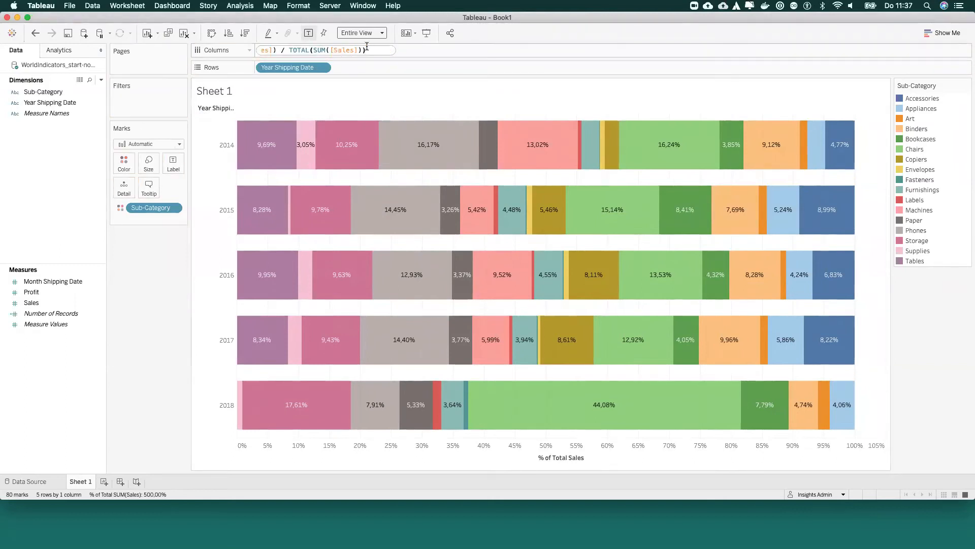
drag(369, 50, 175, 44)
drag(389, 50, 146, 53)
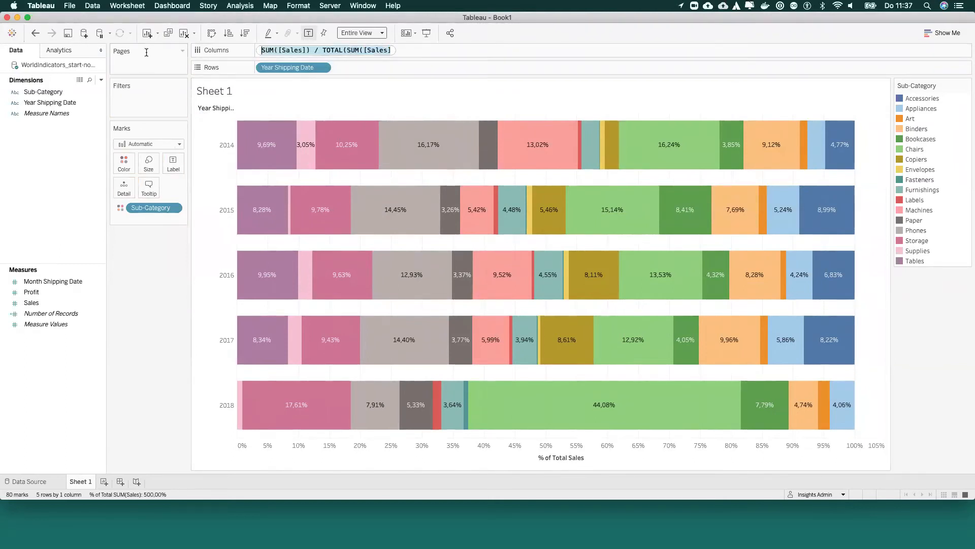
click(136, 297)
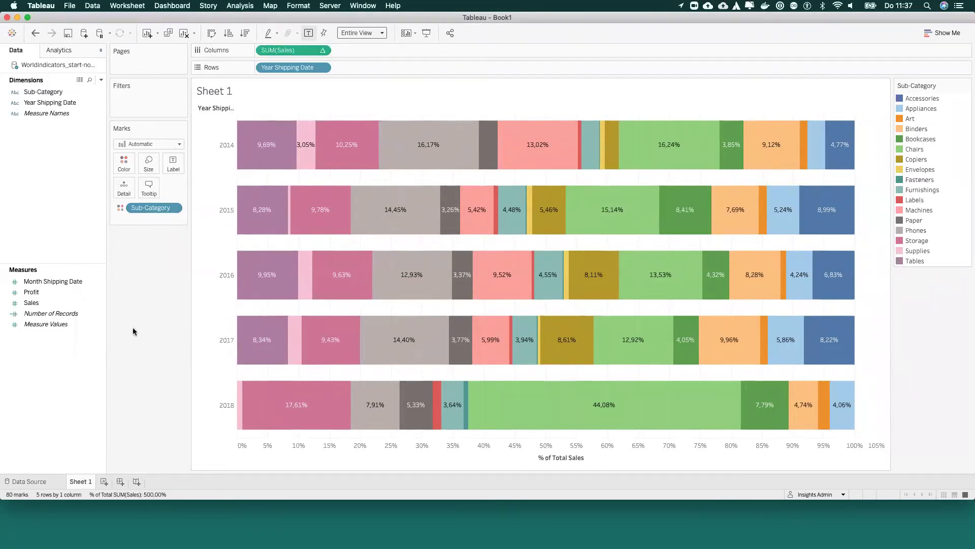
Step: Minimize the workbook window to return to Tableau Prep and close the finished flow run dialog
click(18, 18)
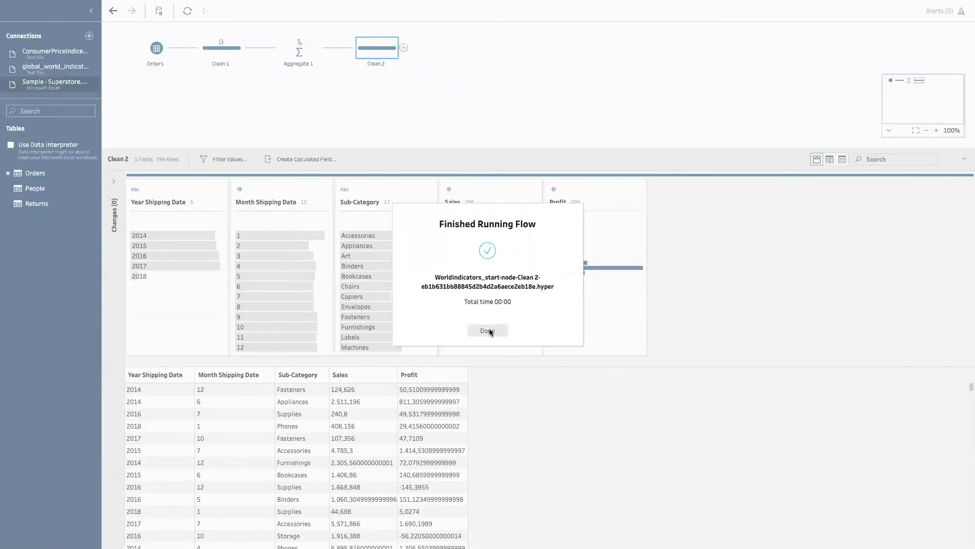
click(489, 331)
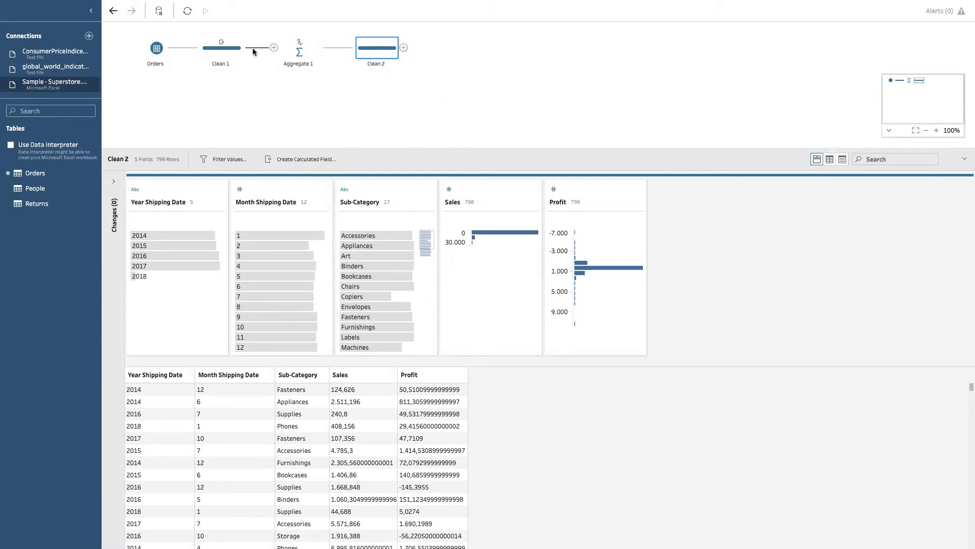
Step: Try inserting a clean step between Clean 1 and Aggregate 1, and undo the insertion
click(274, 47)
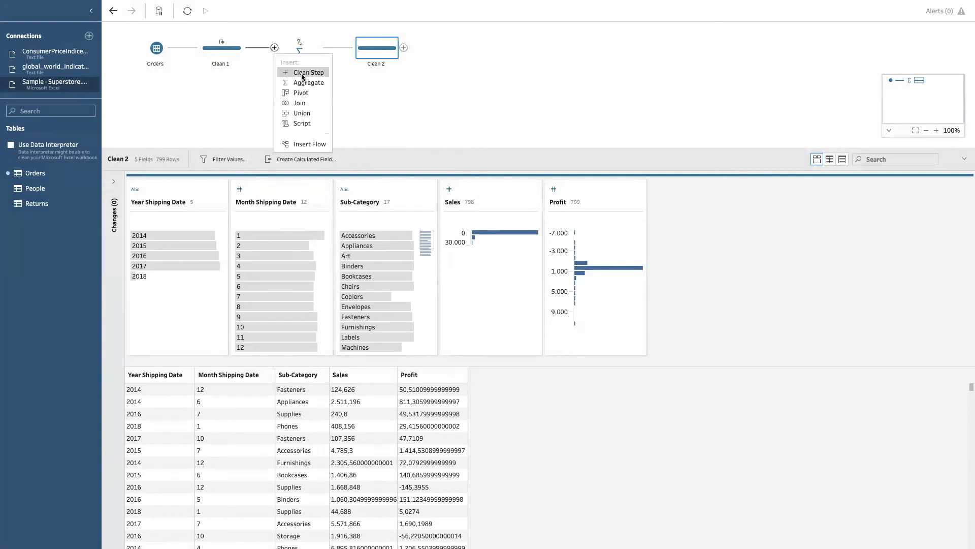
click(299, 74)
key(ctrl+z)
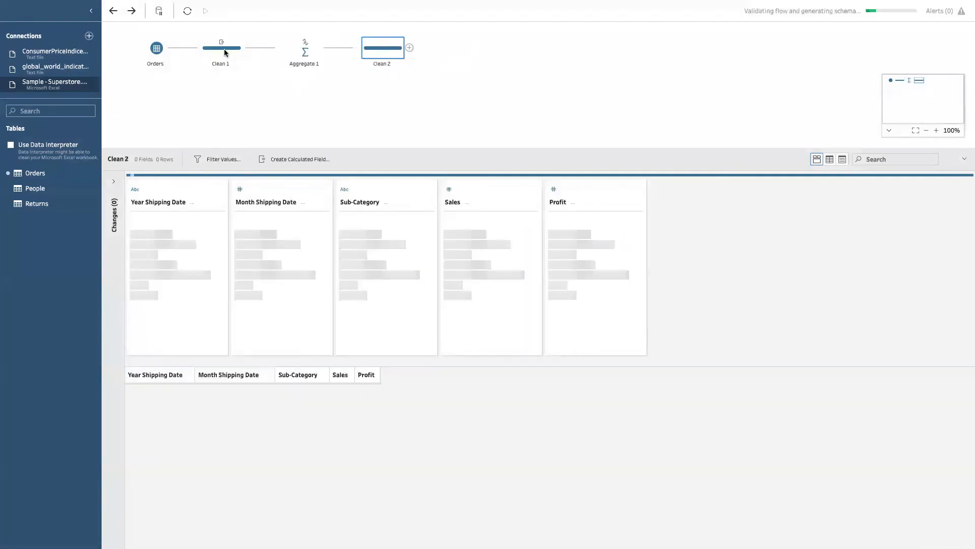
Step: Branch a new clean step off Clean 1 below Aggregate 1 and add an aggregate step after it
click(247, 48)
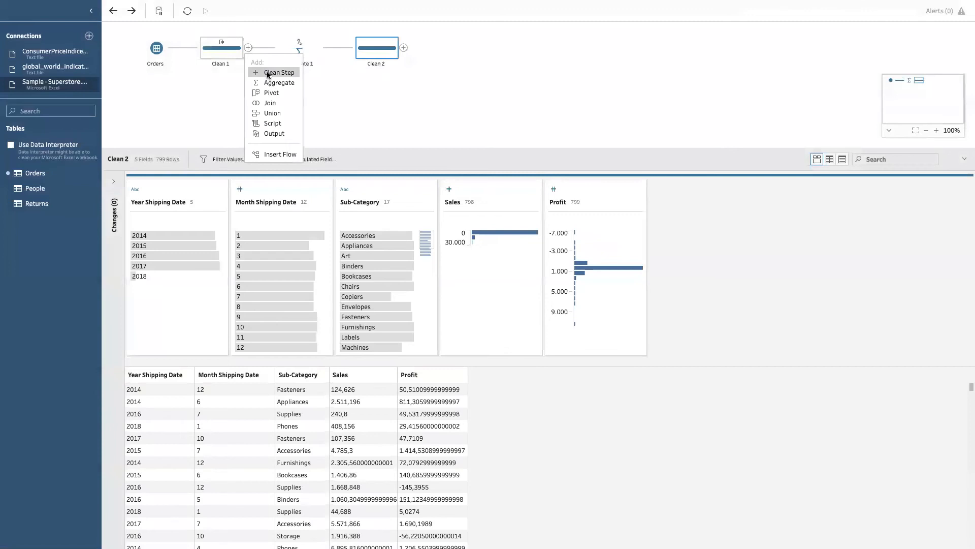
click(267, 71)
drag(299, 48, 311, 128)
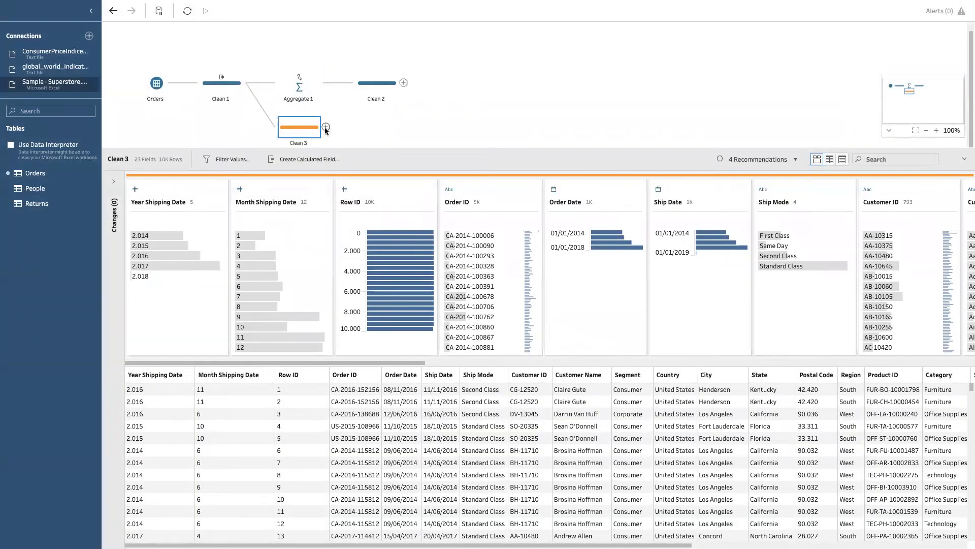
click(326, 127)
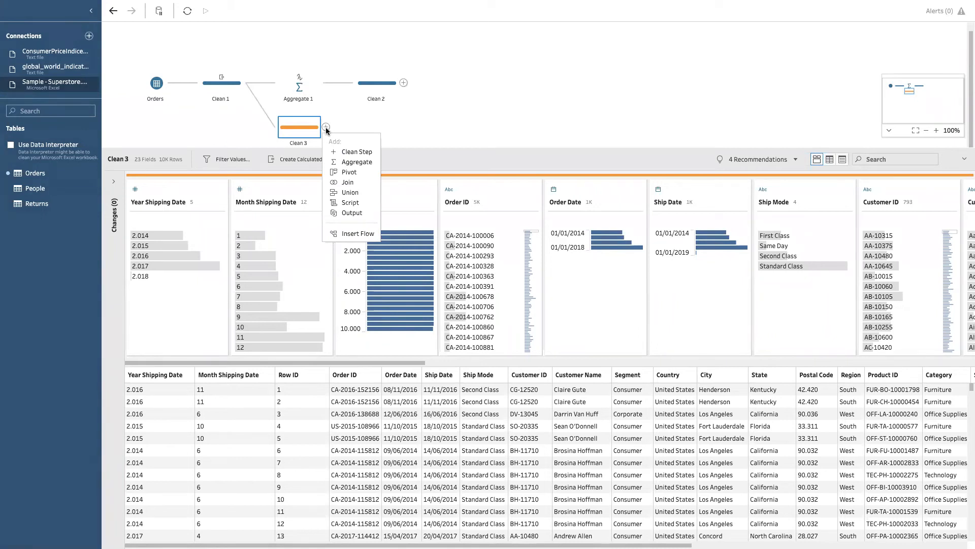
click(357, 162)
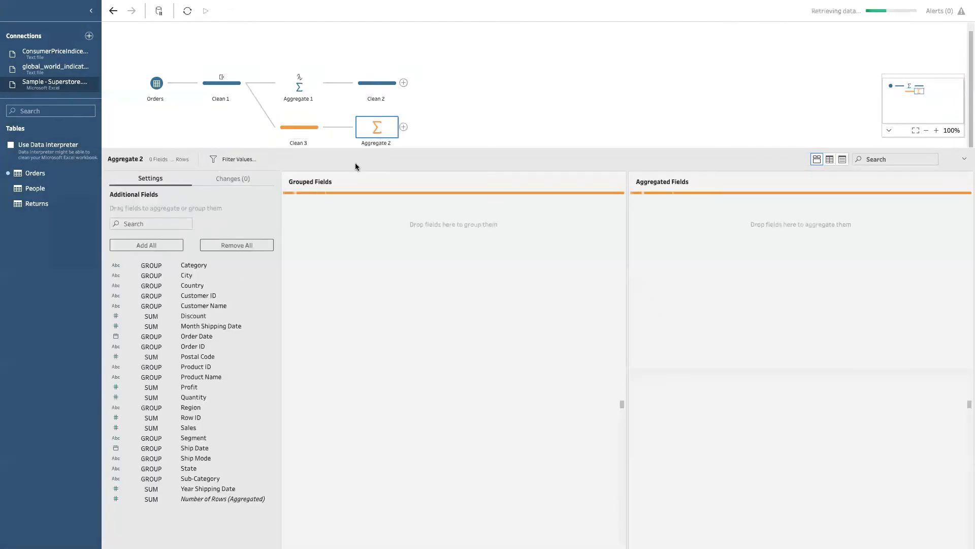
Step: Find the Year Shipping Date field in Aggregate 2 and add it to the grouped fields
click(168, 223)
text(year)
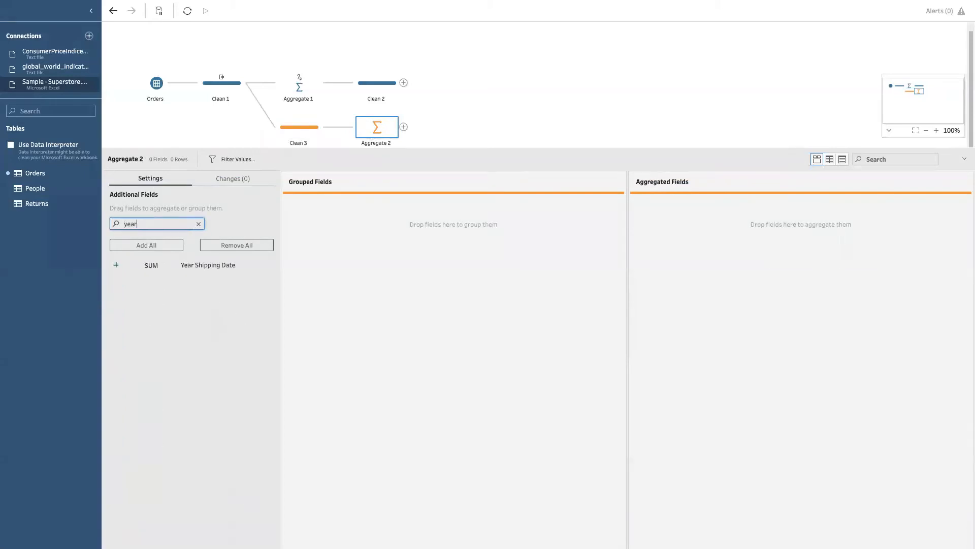
drag(210, 266, 396, 276)
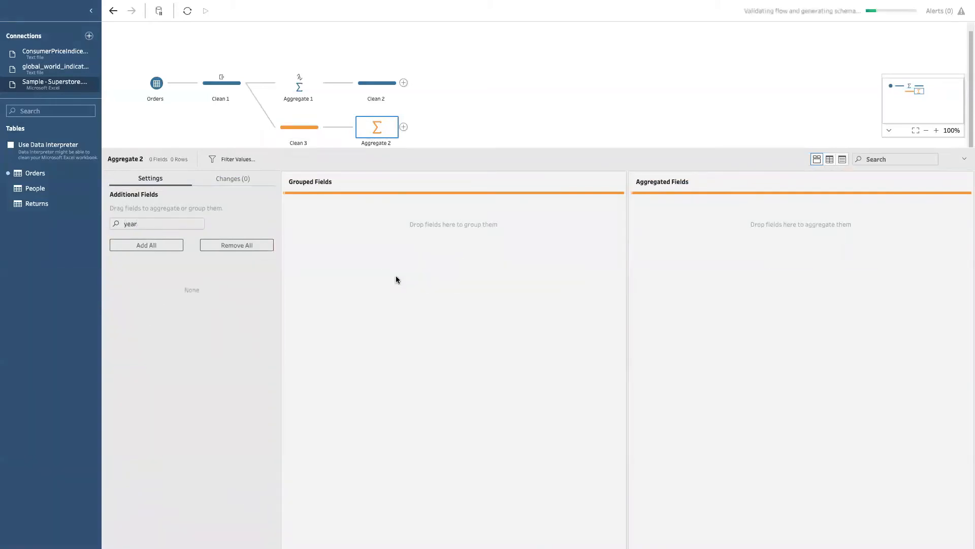
Step: Find the Sales field and add it to the aggregated fields of Aggregate 2 as a sum
click(139, 224)
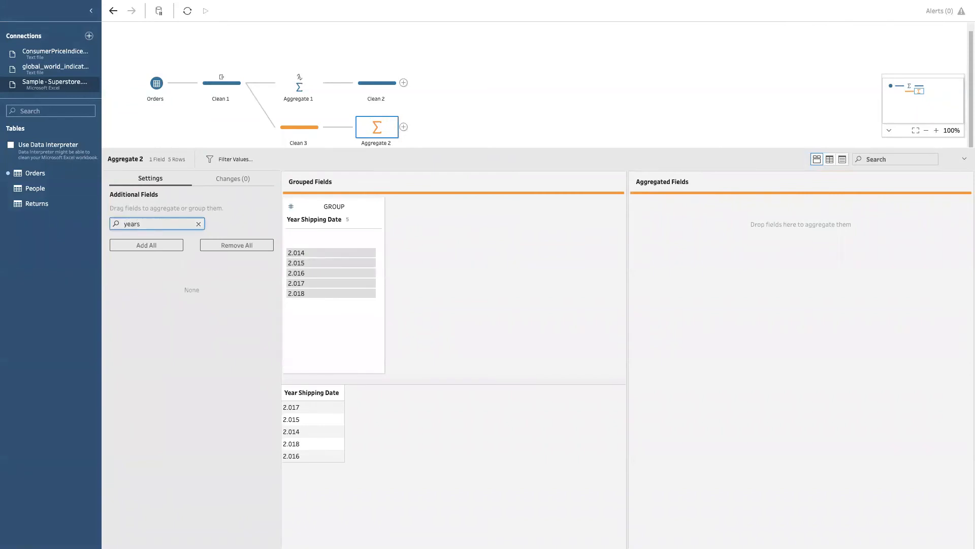
key(BackSpace)
key(BackSpace)
key(BackSpace)
text(sa)
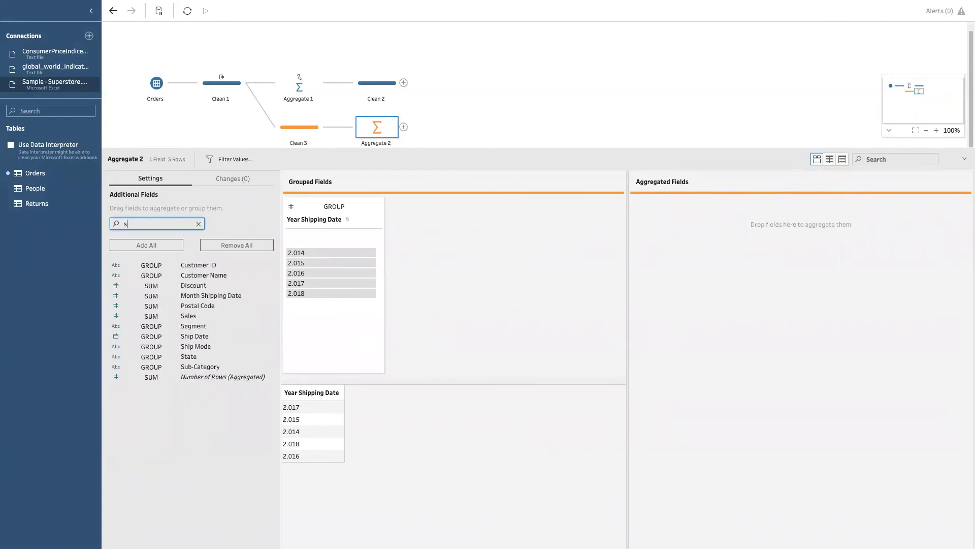
drag(194, 269, 703, 282)
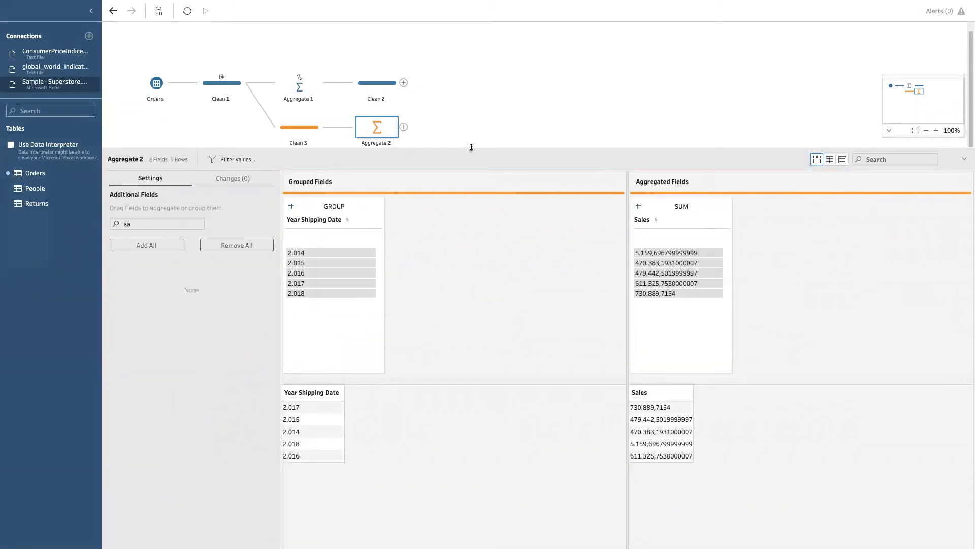
Step: Enlarge the flow area and add a clean step after Aggregate 2
drag(472, 148, 457, 219)
click(404, 136)
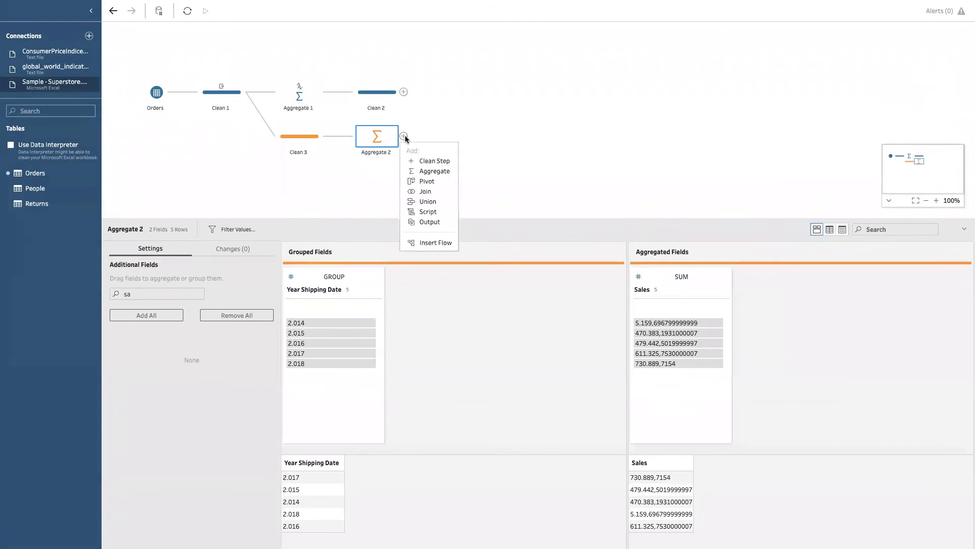
click(432, 161)
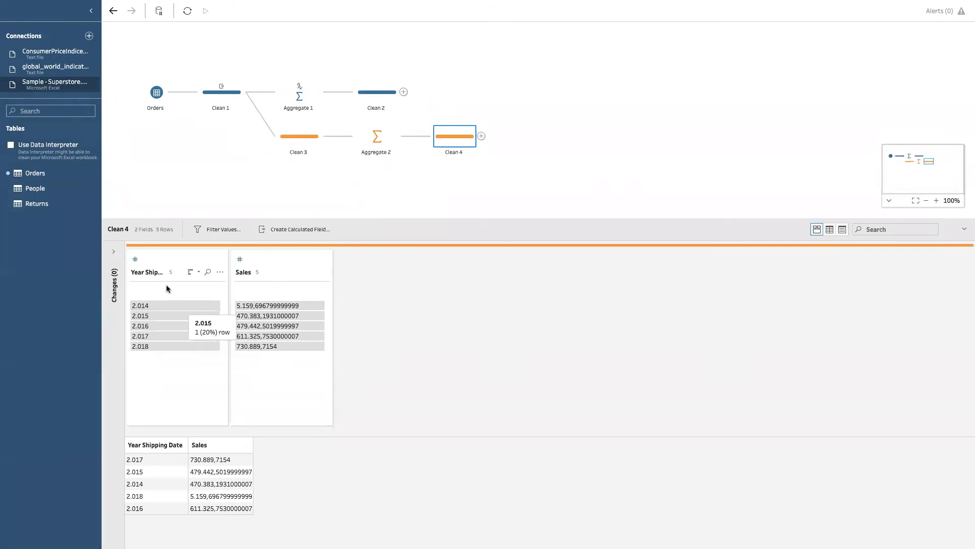
Step: Change the data type of Year Shipping Date to string and of Sales to whole number in Clean 4
click(135, 259)
click(165, 327)
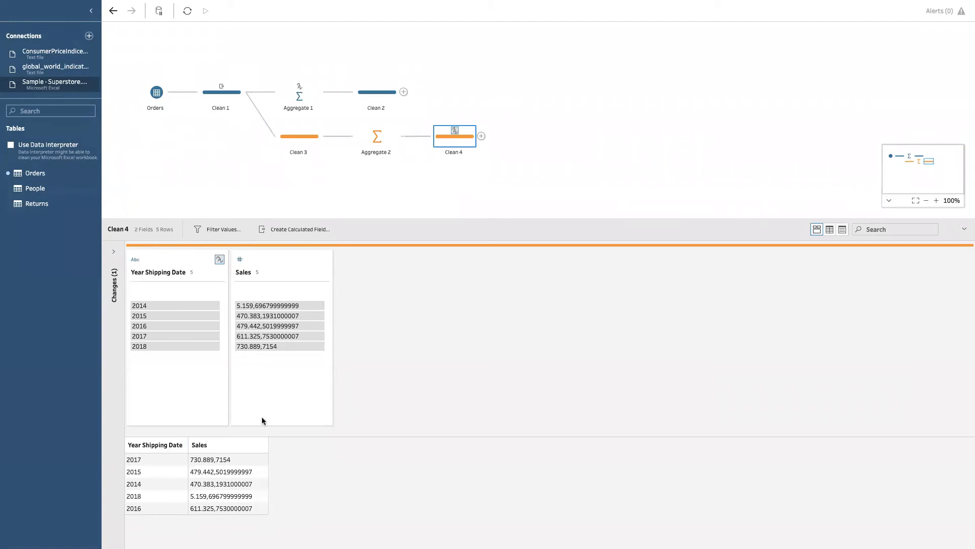
click(240, 259)
click(287, 293)
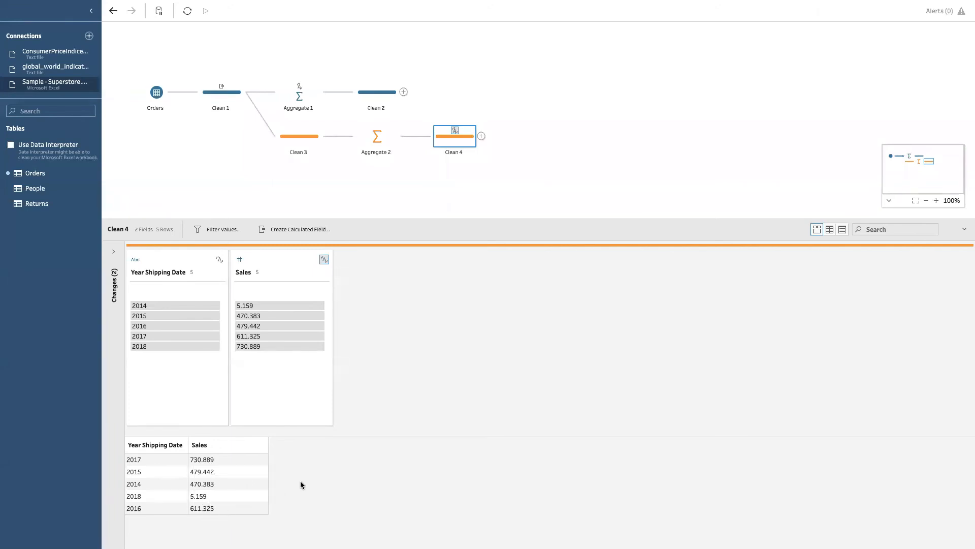
Step: Check the fields in Clean 2 and add Month Shipping Date to the grouped fields of Aggregate 2
click(371, 95)
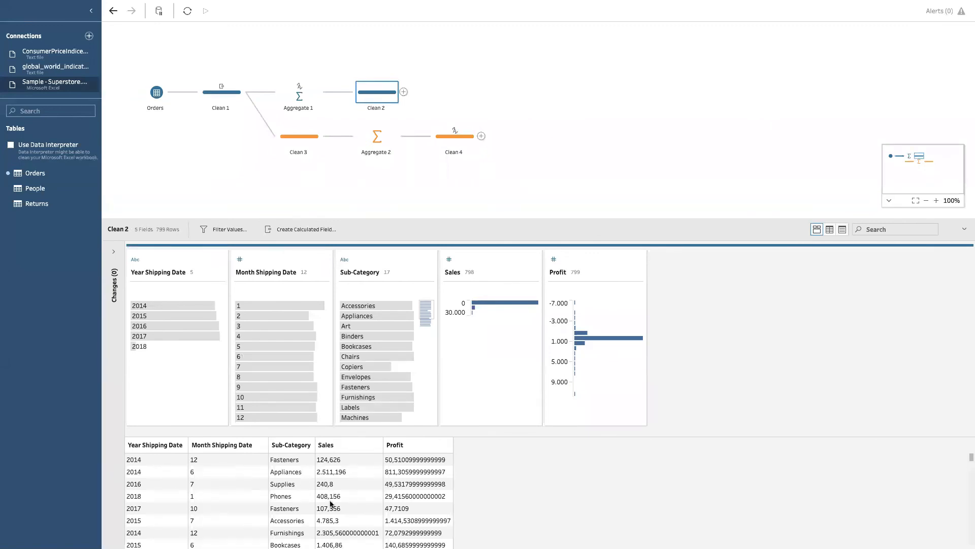
click(377, 143)
click(153, 294)
text(month)
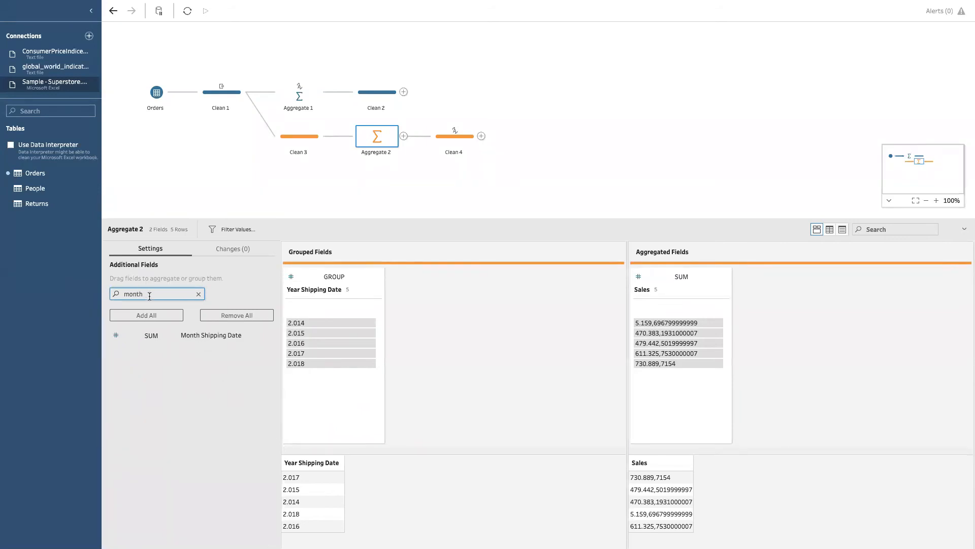
click(170, 336)
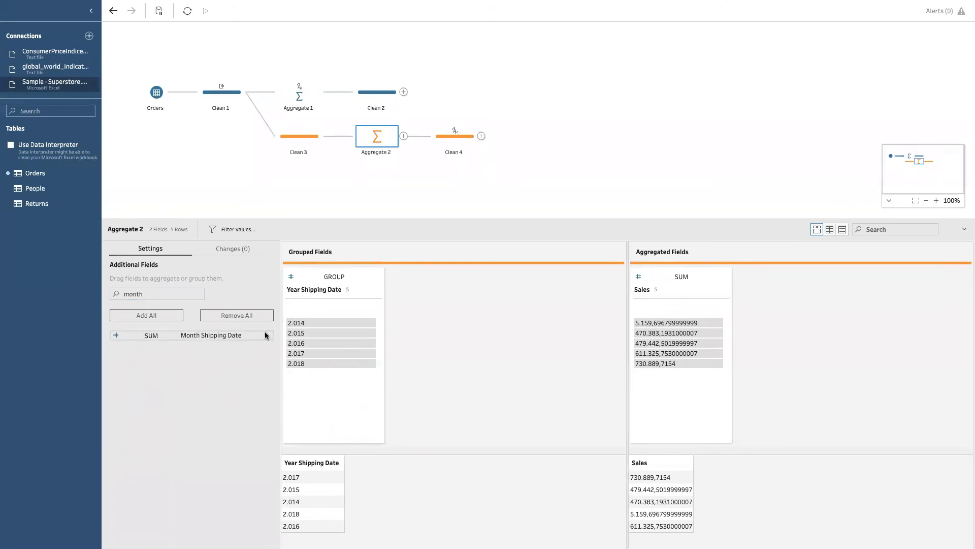
drag(213, 336, 450, 317)
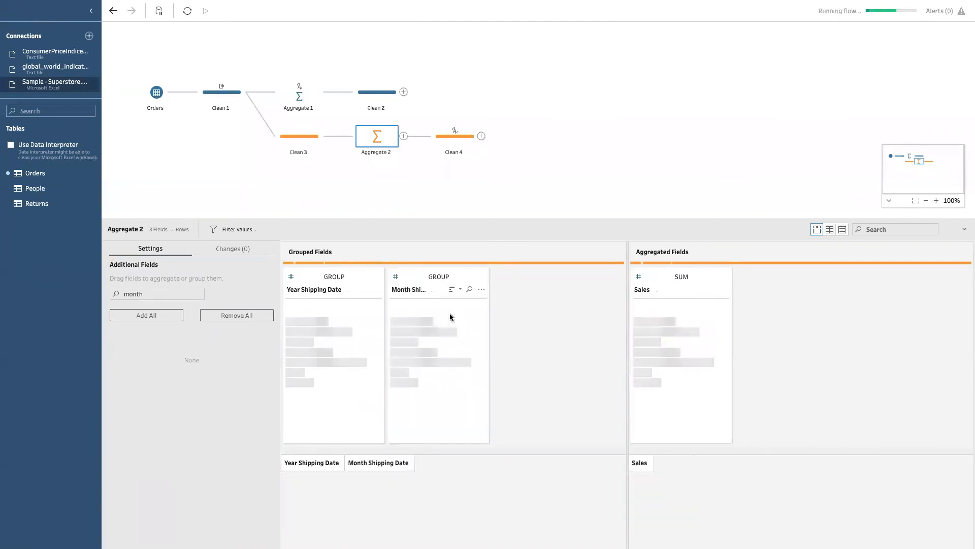
Step: Join Clean 4 with Clean 2 and add a join clause matching Year Shipping Date on both sides
click(452, 148)
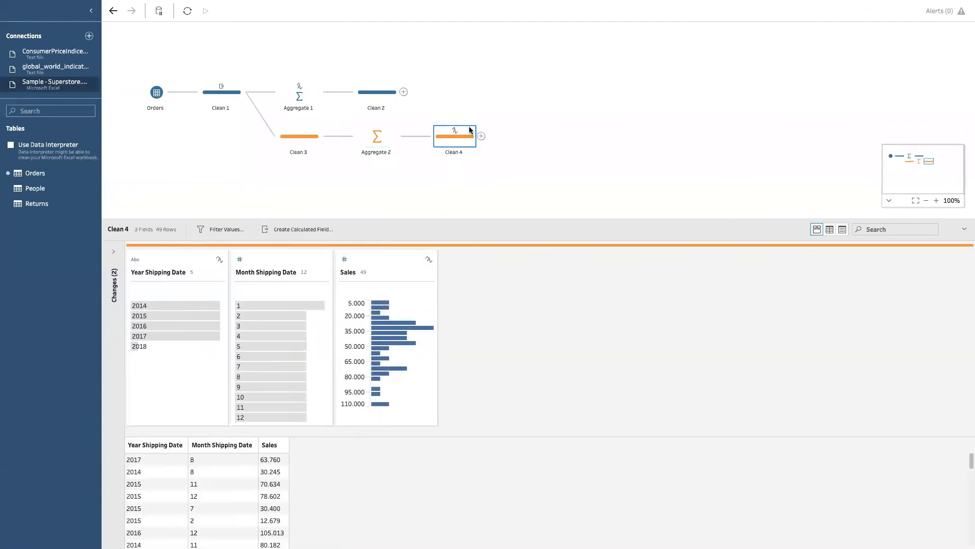
drag(463, 144, 409, 94)
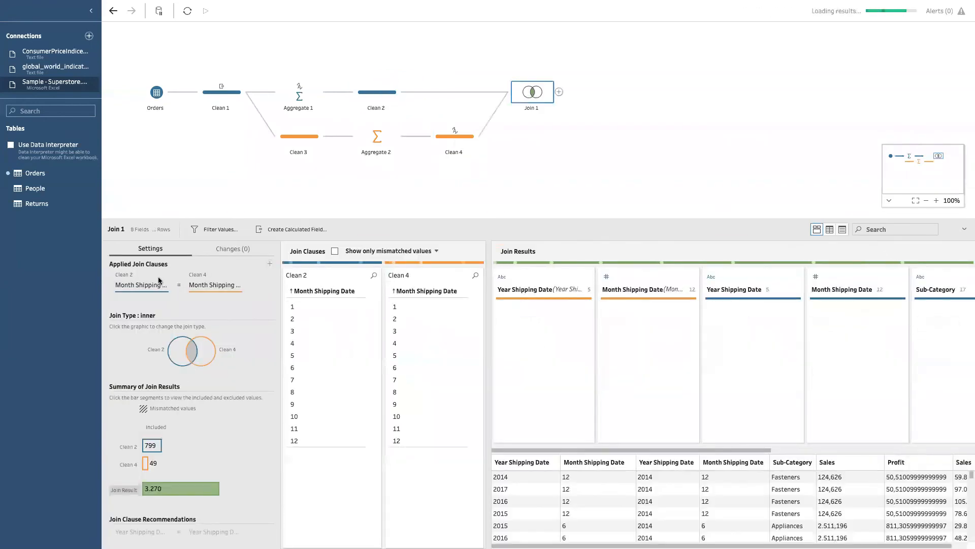
click(214, 287)
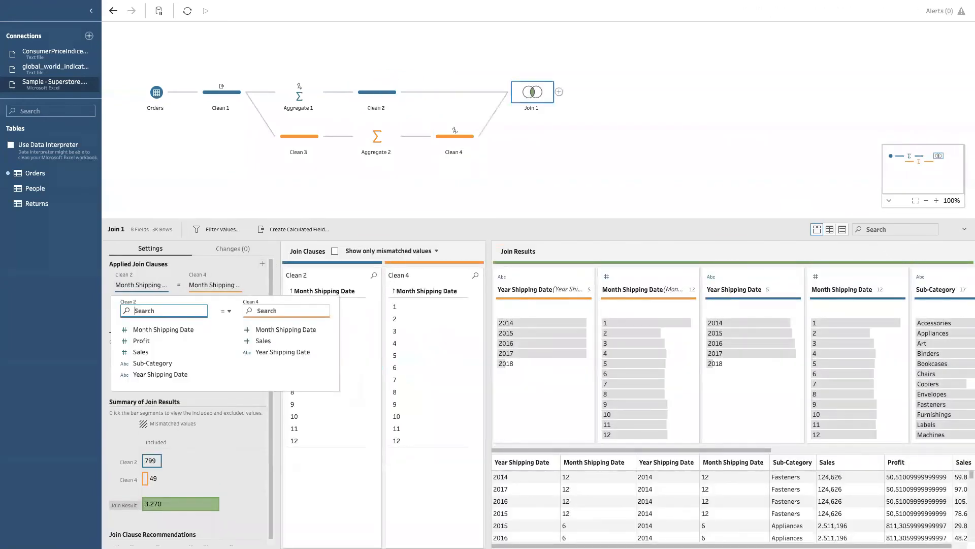
text(yea)
click(189, 332)
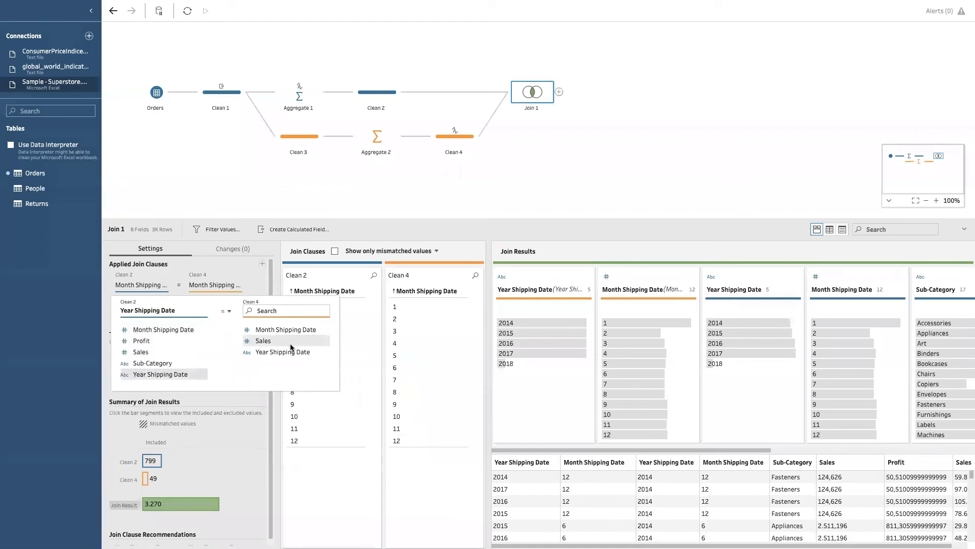
click(284, 351)
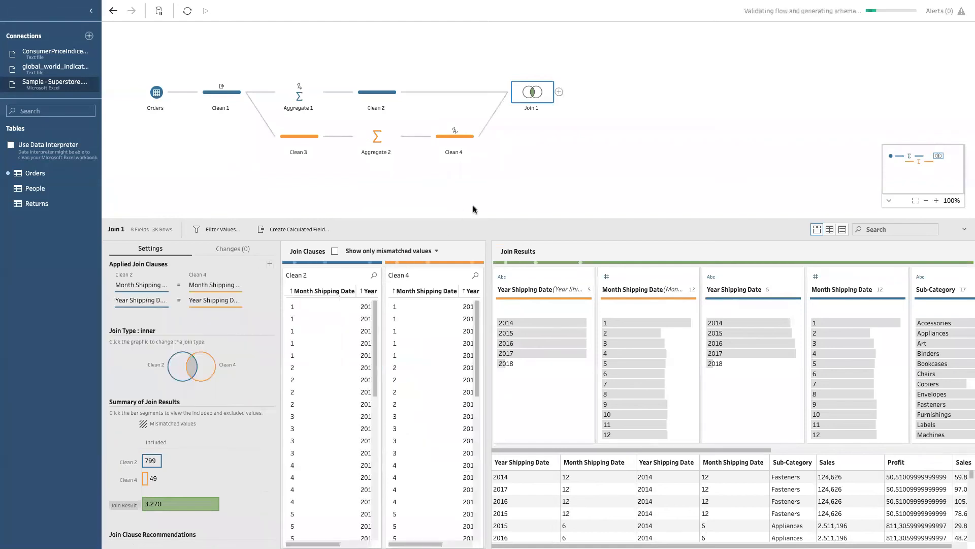
Step: Add a clean step after Join 1 and remove the duplicate fields Year Shipping Date-1 and Month Shipping Date-1
click(558, 92)
click(584, 105)
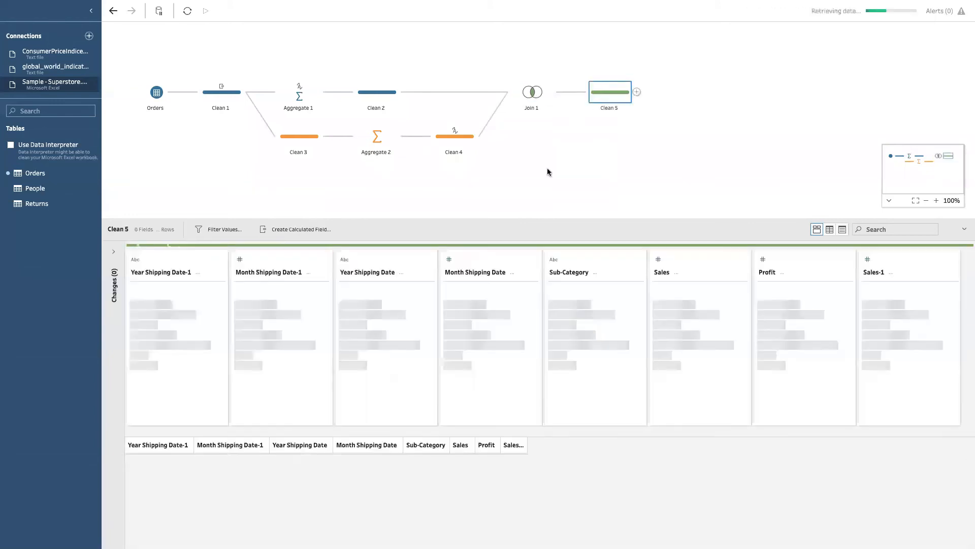
drag(474, 220, 460, 103)
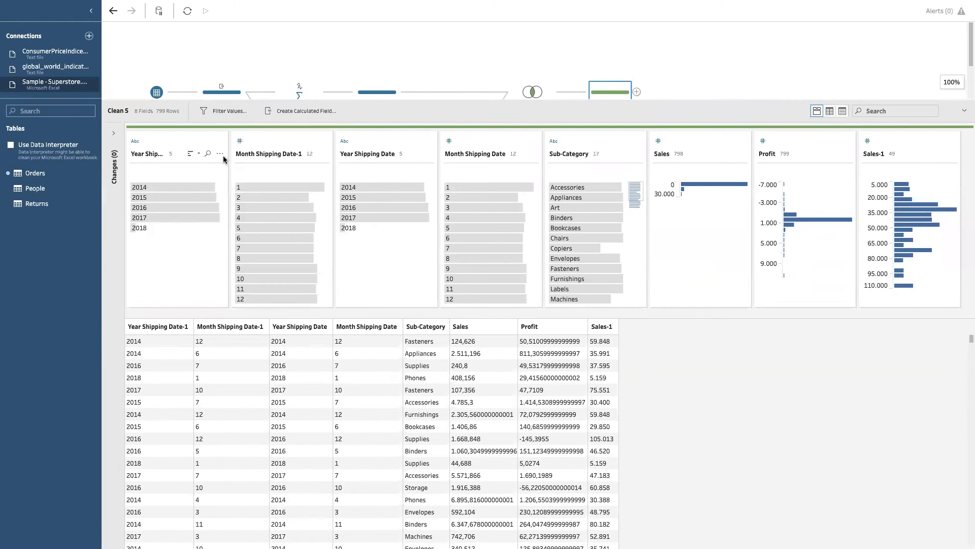
click(220, 154)
click(239, 328)
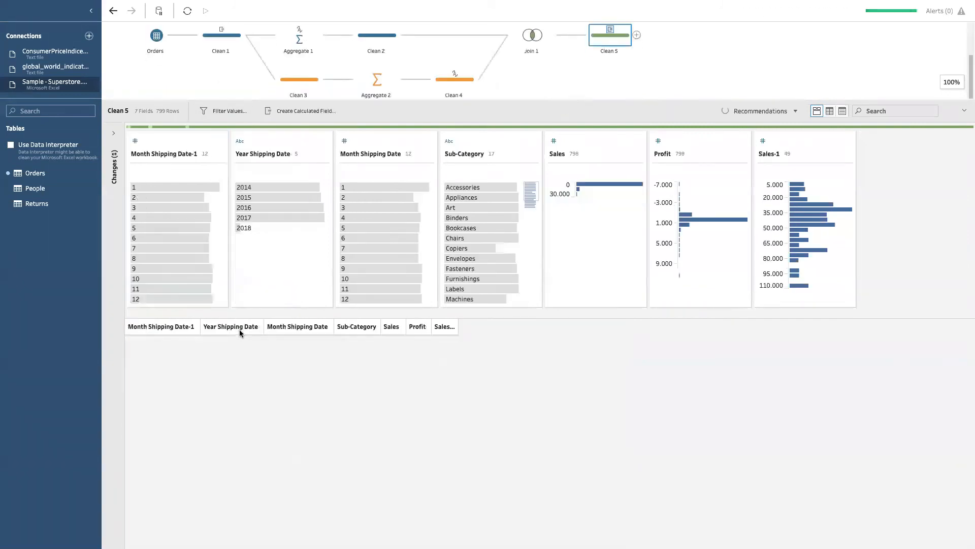
click(220, 153)
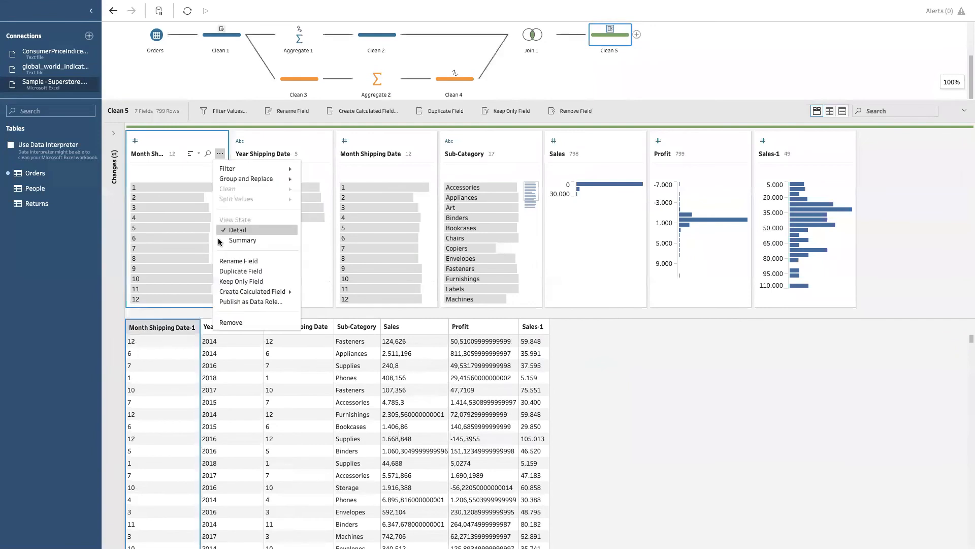
click(242, 322)
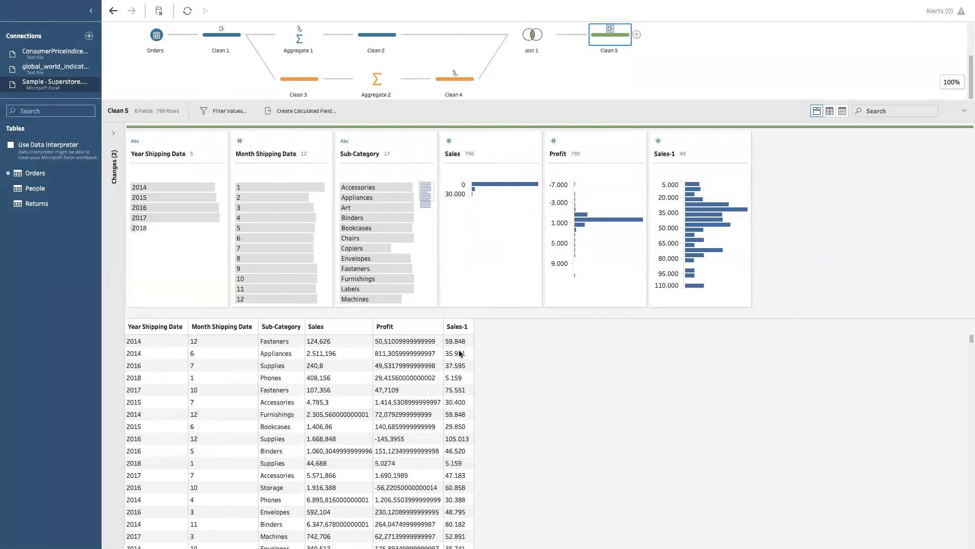
Step: Rename the Sales-1 field to Total Sales and move the Sales field directly before it
click(660, 154)
double_click(660, 154)
text(Tootal Sales)
key(Return)
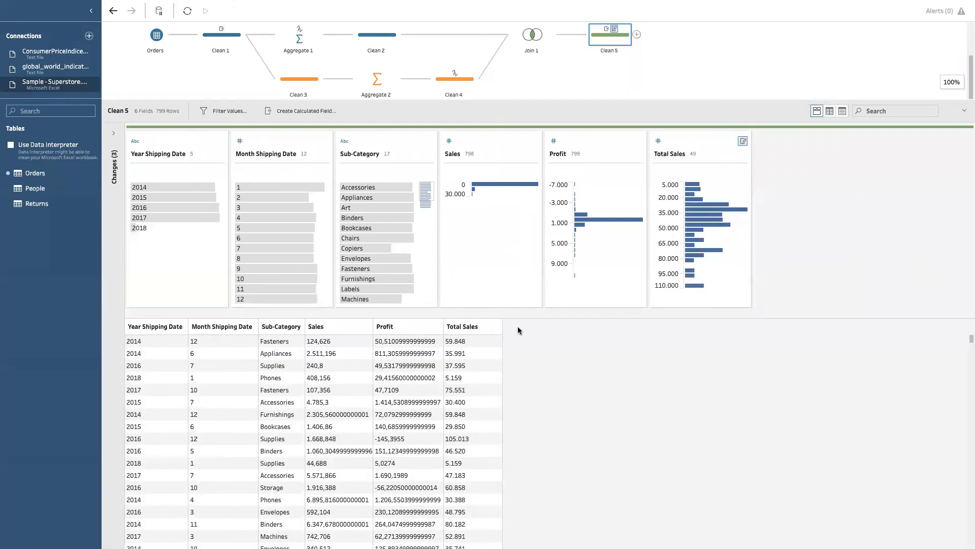
drag(336, 327, 450, 327)
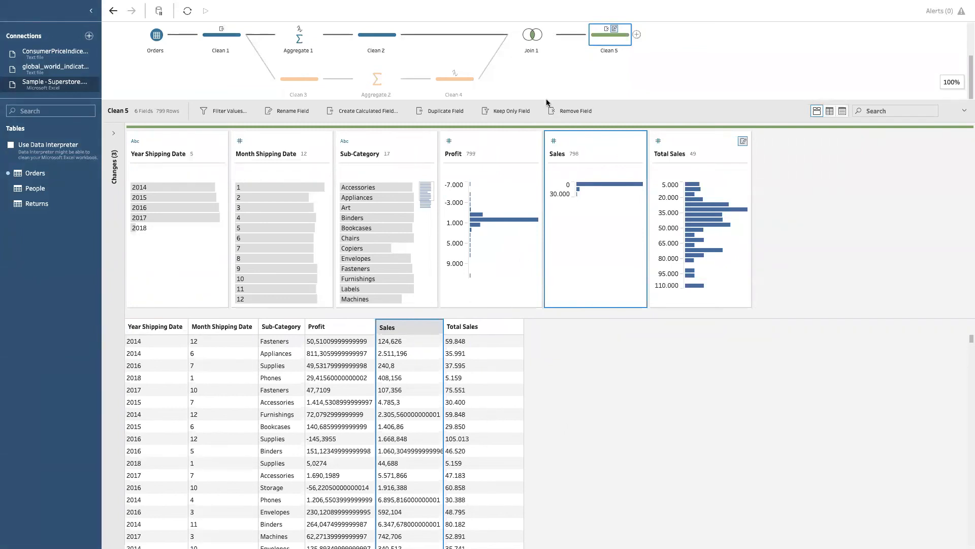
Step: Review the data in Clean 4 and Join 1, and compare the Sales and Total Sales values in Clean 5
drag(547, 100, 540, 186)
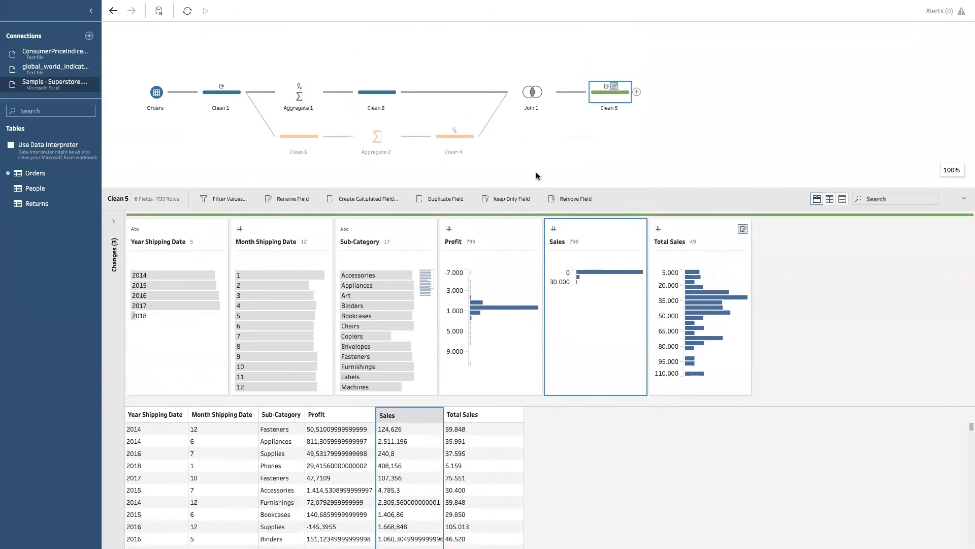
click(445, 145)
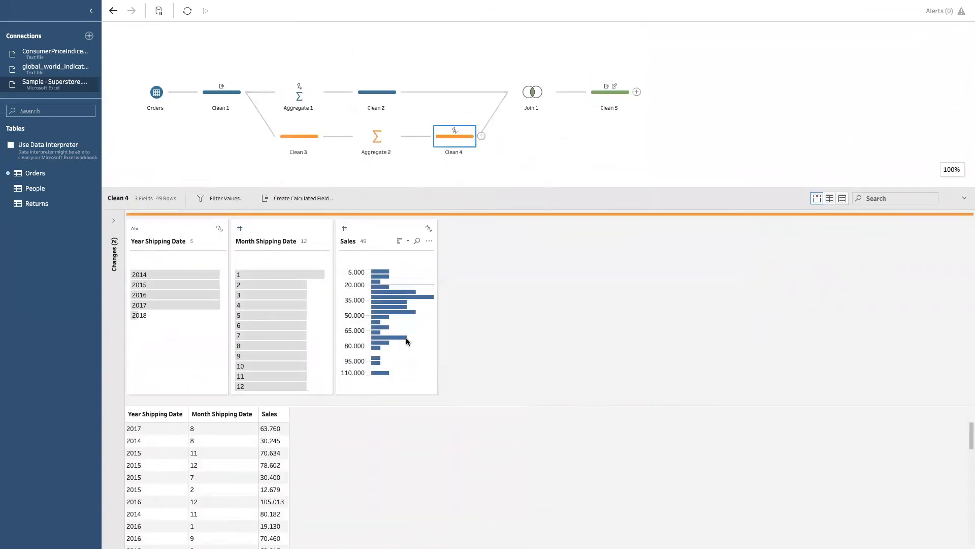
click(526, 97)
click(604, 96)
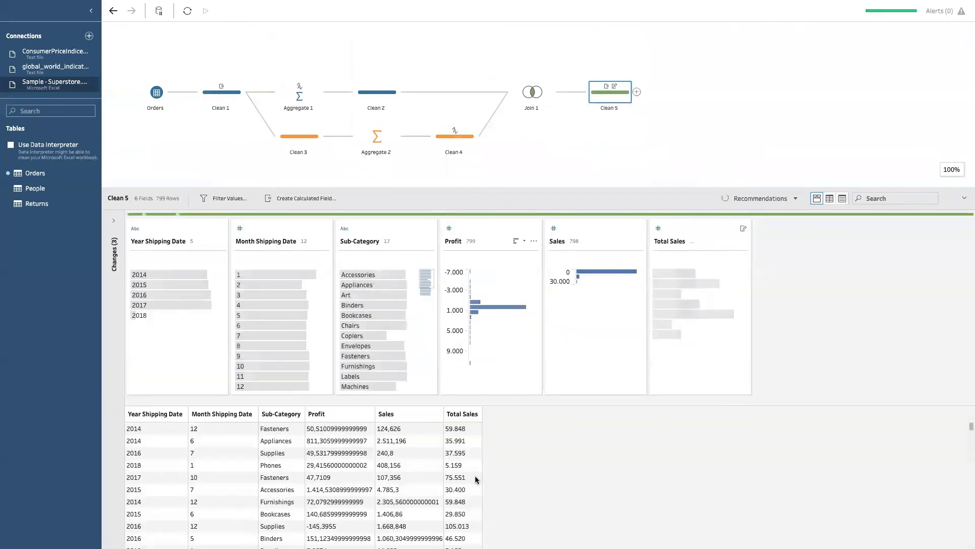
drag(513, 188, 514, 117)
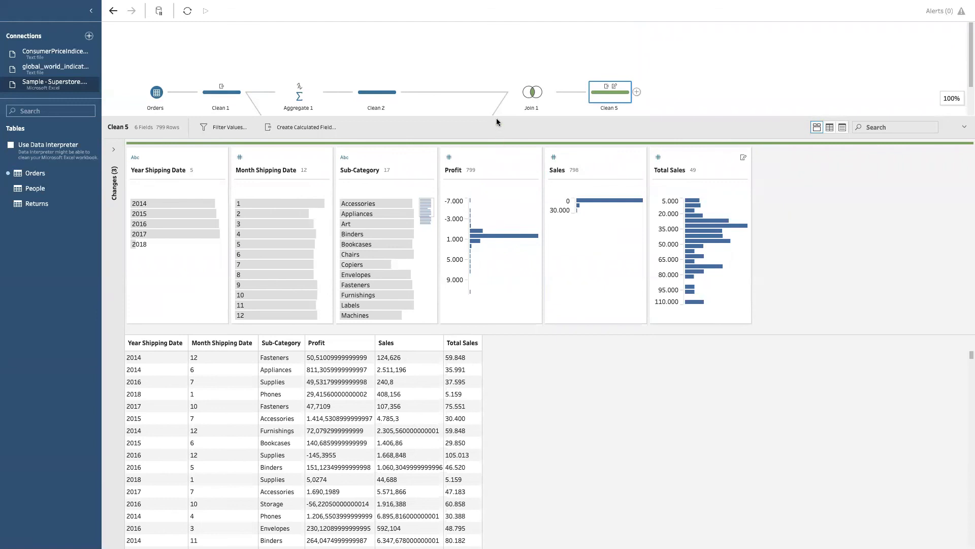
drag(497, 120, 474, 190)
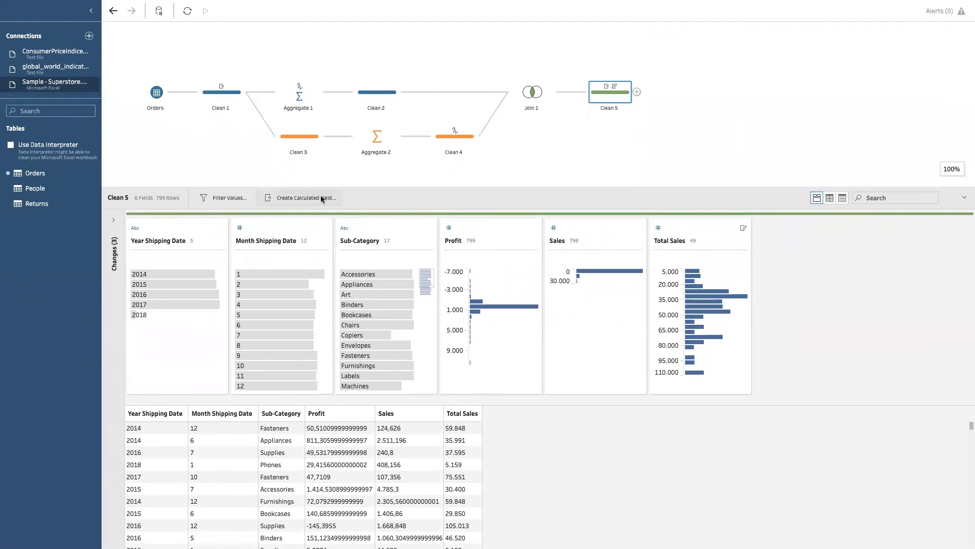
Step: Start a new calculated field in Clean 5 with the formula [Sales]/[Total Sales]
click(321, 198)
drag(383, 150, 519, 108)
click(468, 210)
text([Sales]/t)
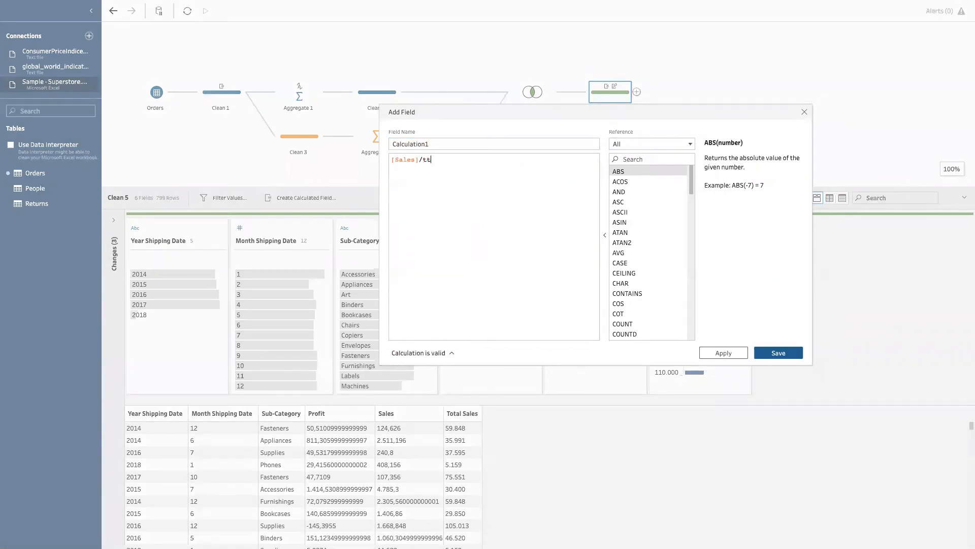
key(Return)
Step: Name the calculated field % of sales, save it, and move it directly after the Total Sales field
click(442, 142)
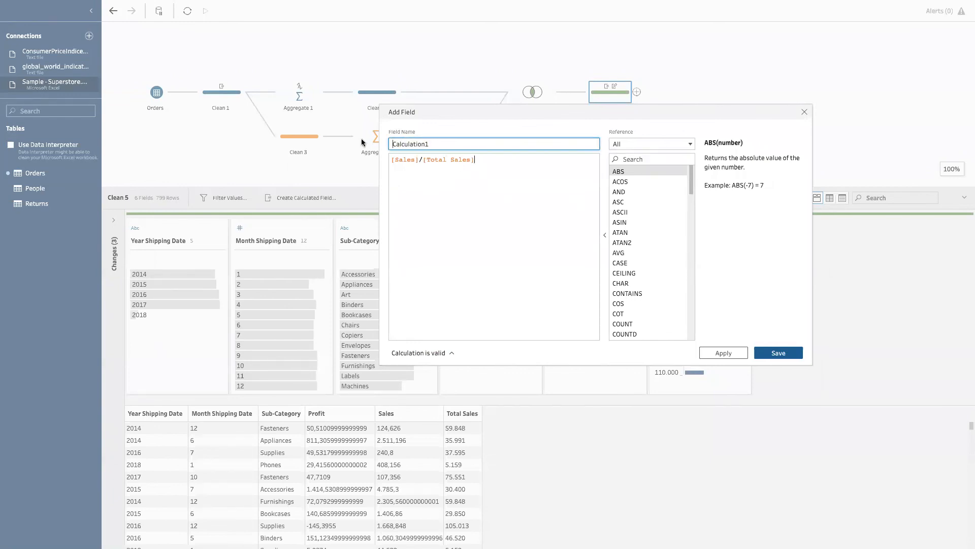
drag(442, 146, 384, 144)
text(% of sales)
click(778, 352)
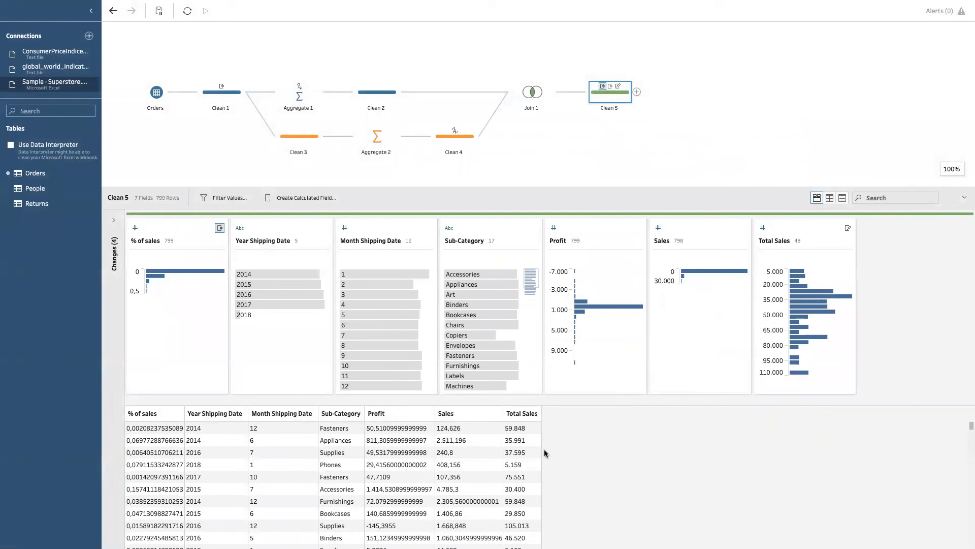
drag(143, 413, 516, 416)
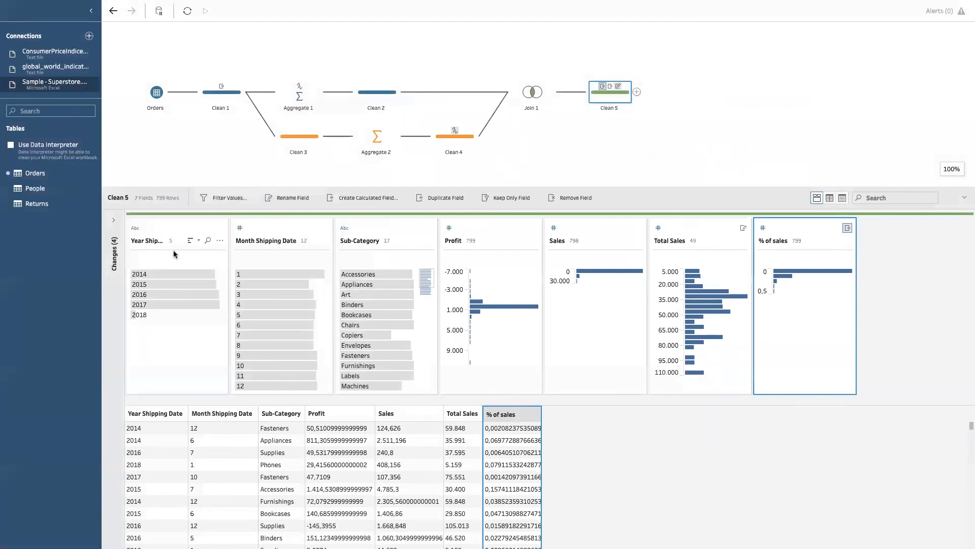
Step: Edit the % of sales calculation from the Clean 5 changes to ([Sales]/[Total Sales])*100 and save it
click(114, 220)
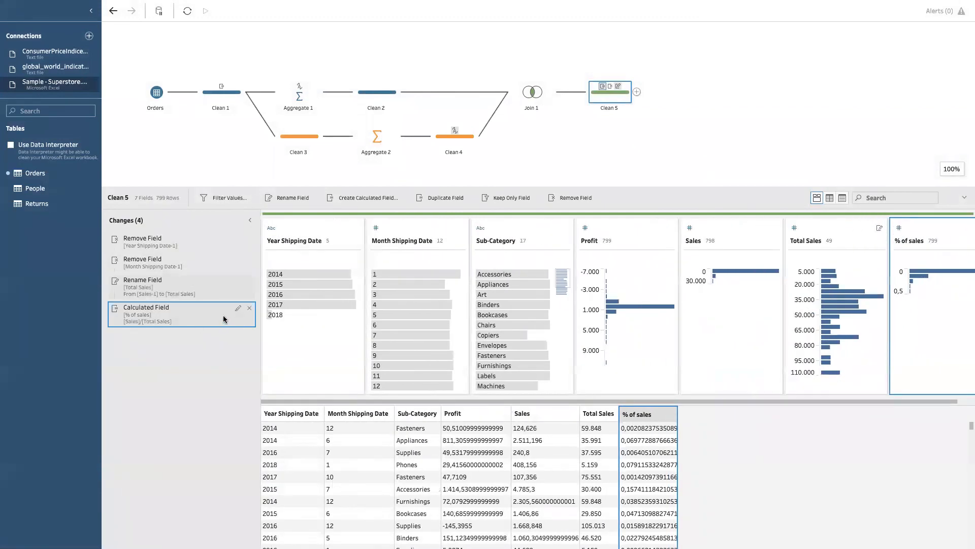
click(238, 309)
click(285, 203)
text(()
text()*100)
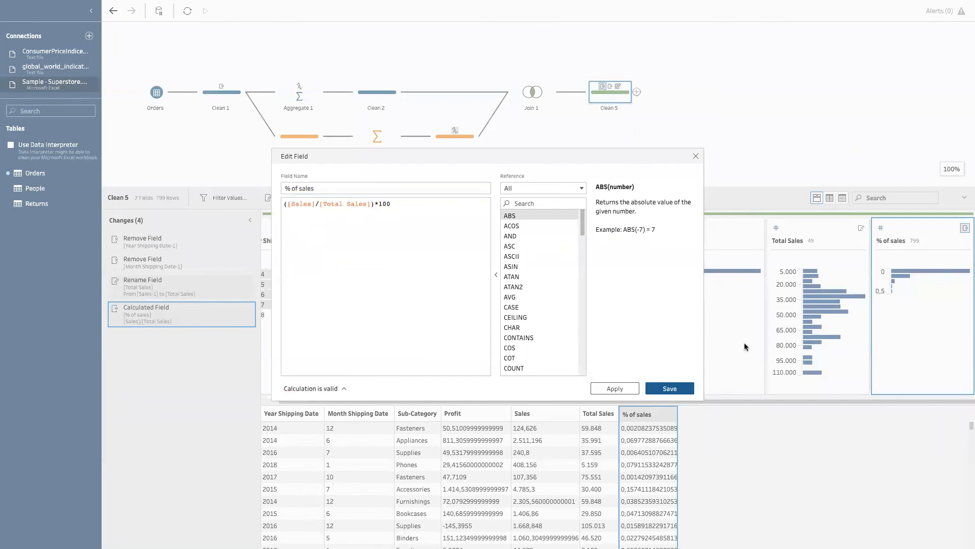
click(669, 389)
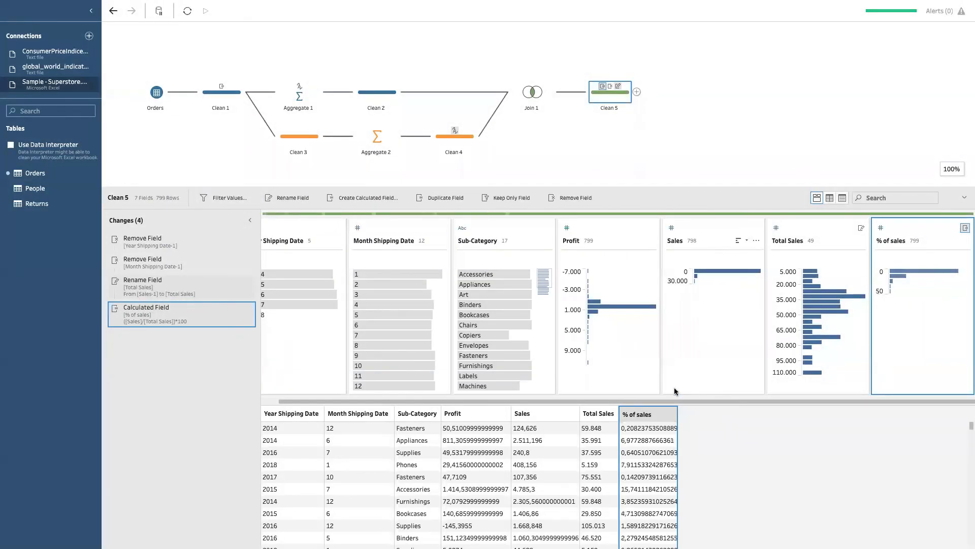
Step: Review the % of sales values by sub-category, year and month in the Clean 5 data rows
scroll(643, 509, down, 5)
scroll(650, 494, down, 5)
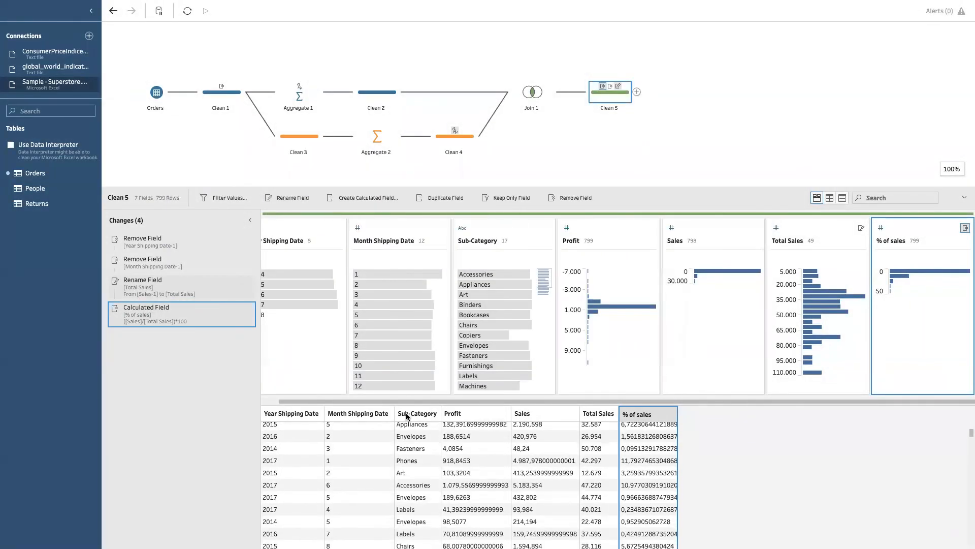
scroll(660, 510, up, 5)
scroll(655, 507, up, 3)
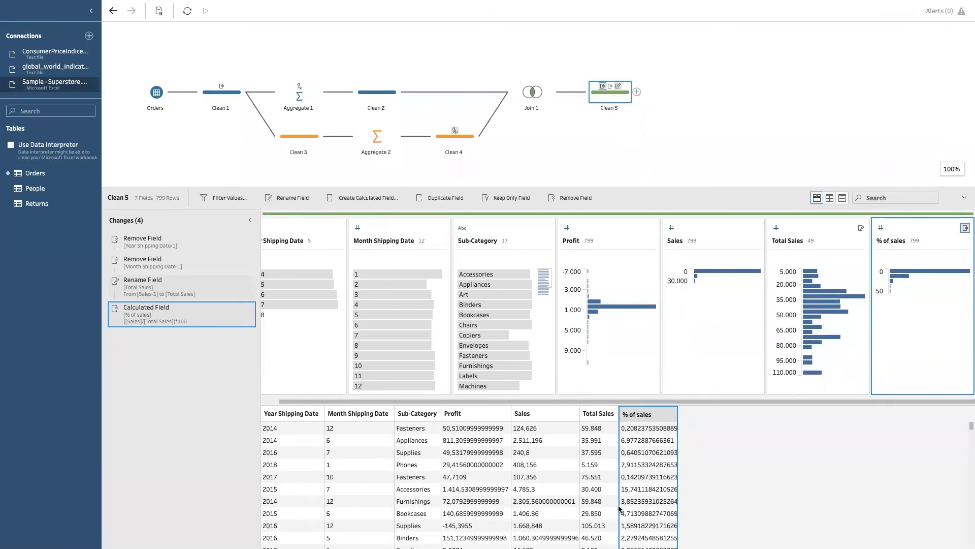
click(629, 177)
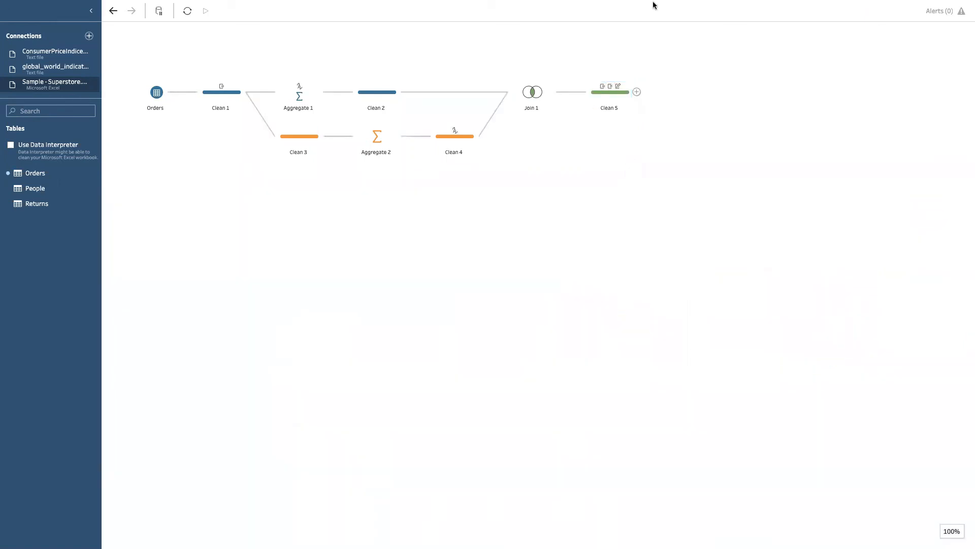
click(637, 92)
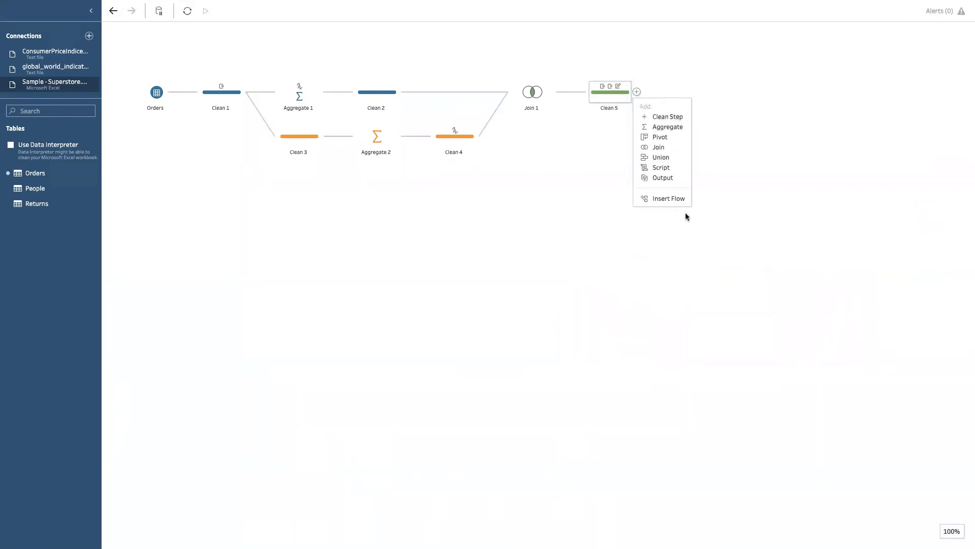
click(587, 333)
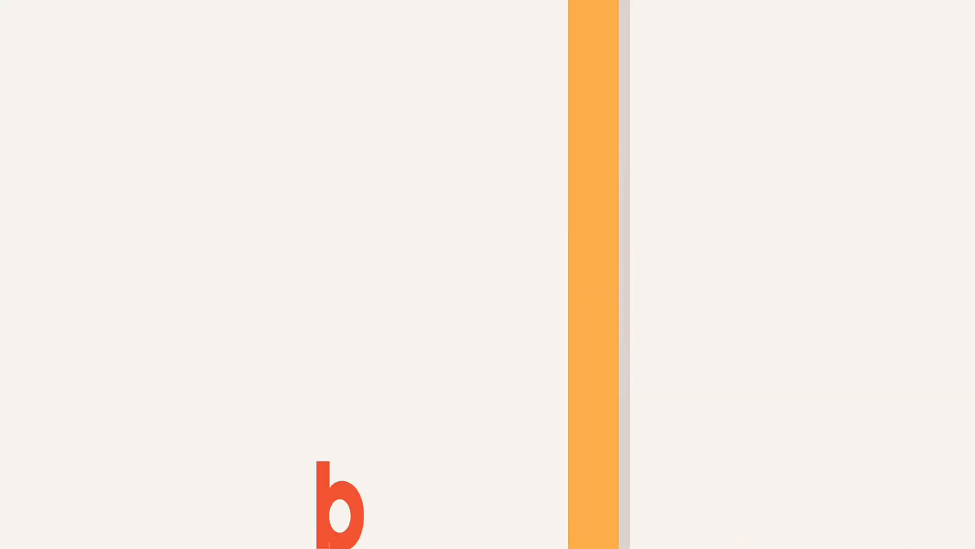